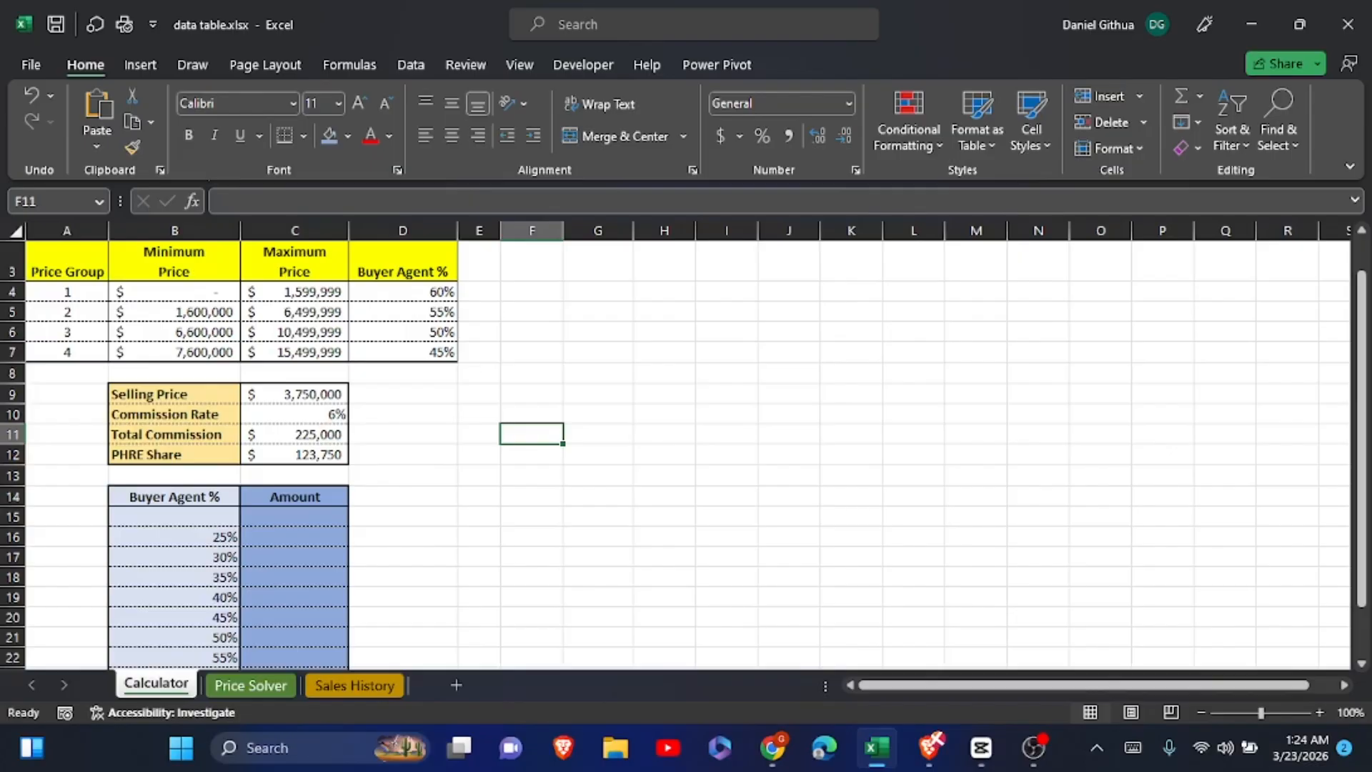
- Enter the formula =C11*D5 in cell C15, multiplying Total Commission by the Price Group 2 buyer agent percentage
{"action": "left_click", "coordinate": [306, 519]}
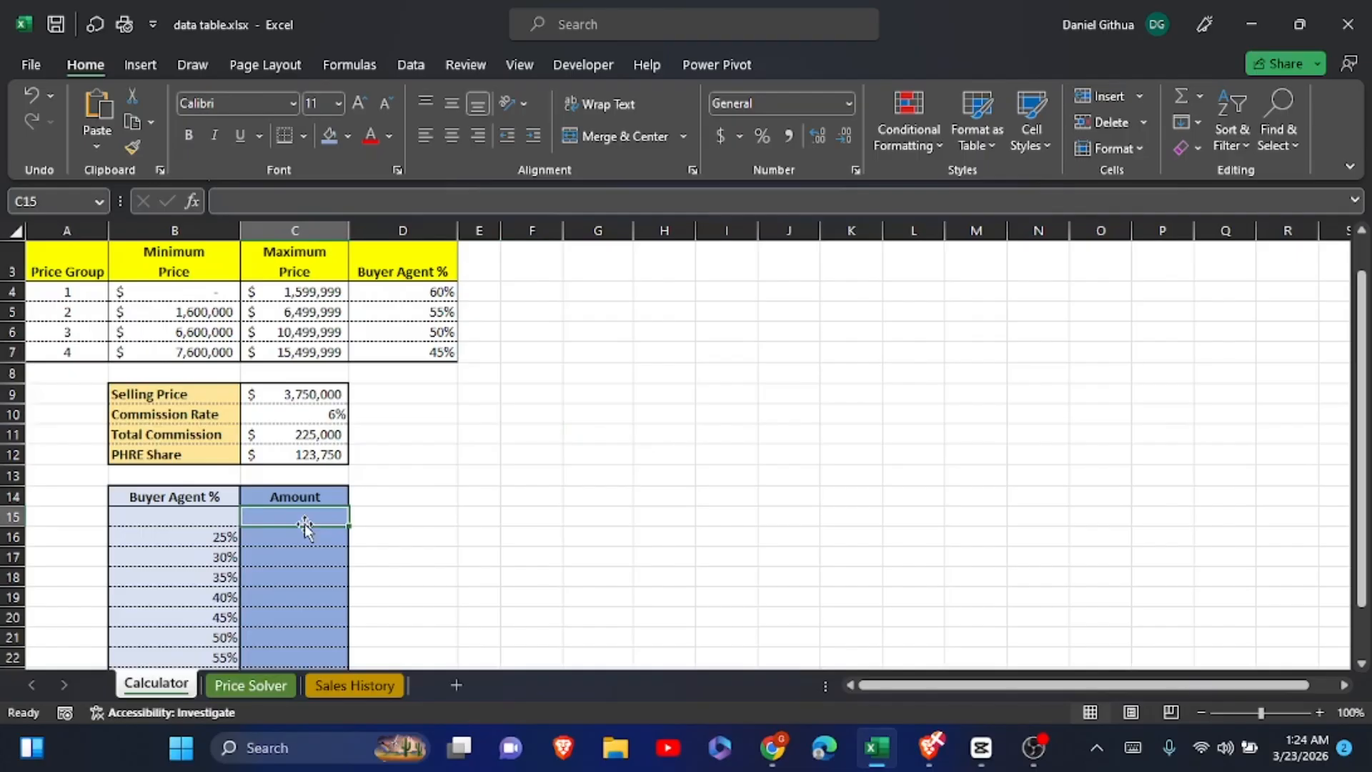
{"action": "left_click", "coordinate": [1133, 747]}
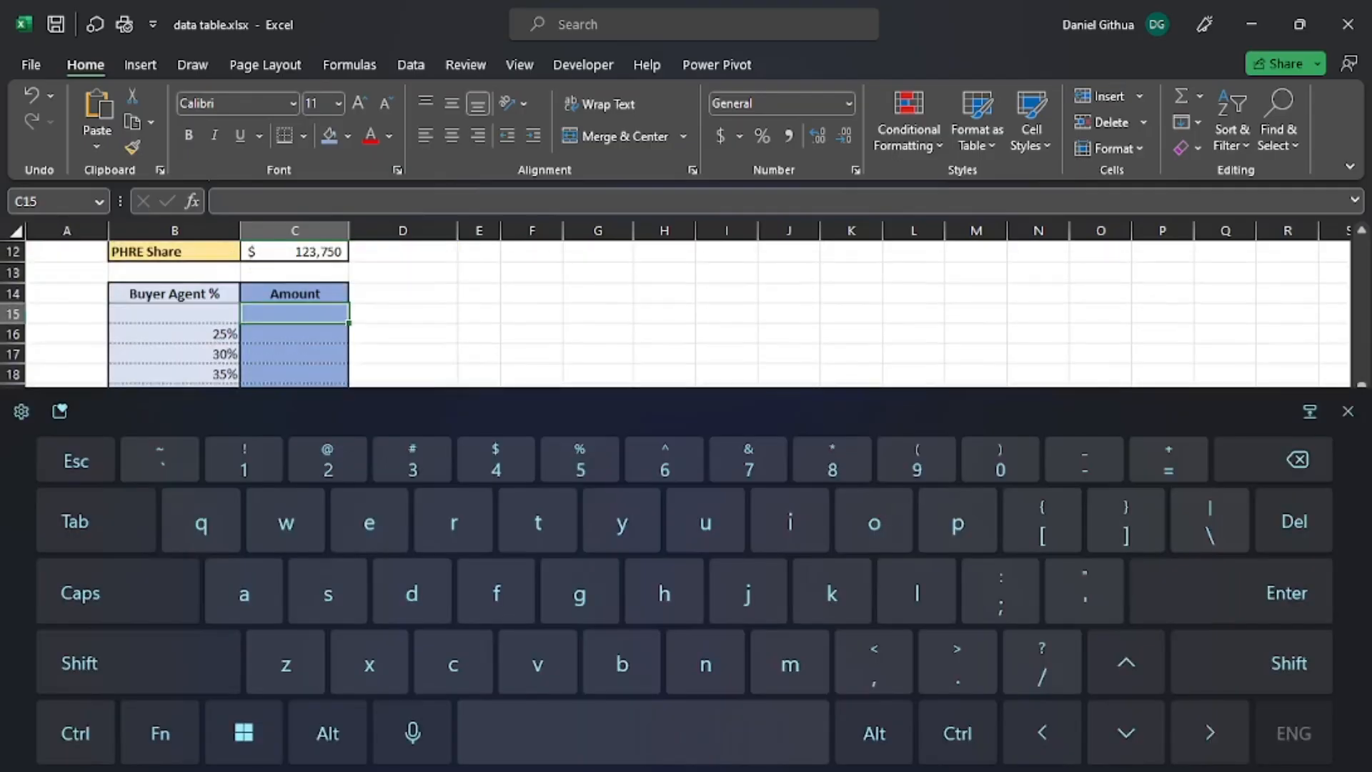
{"action": "type", "text": "="}
{"action": "left_click", "coordinate": [1342, 411]}
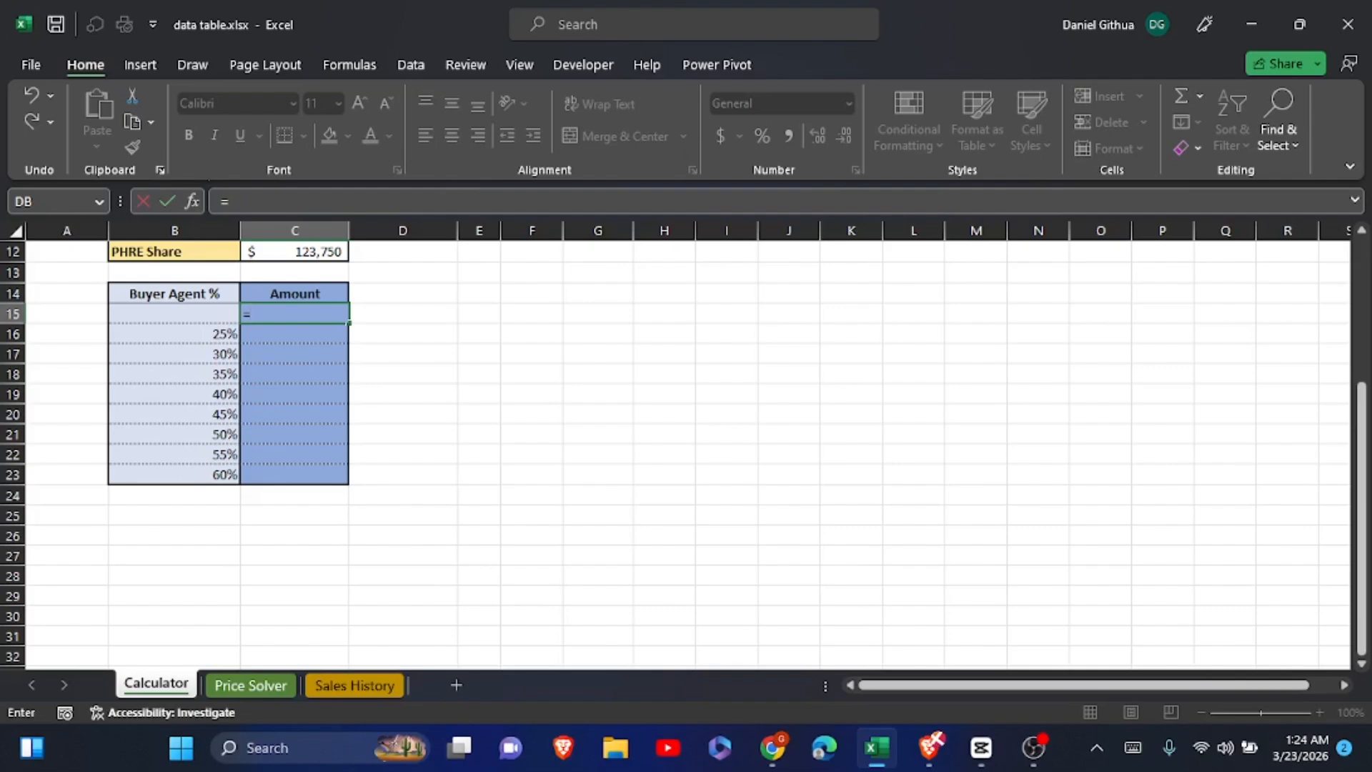
{"action": "scroll", "coordinate": [910, 609], "scroll_direction": "up", "scroll_amount": 2}
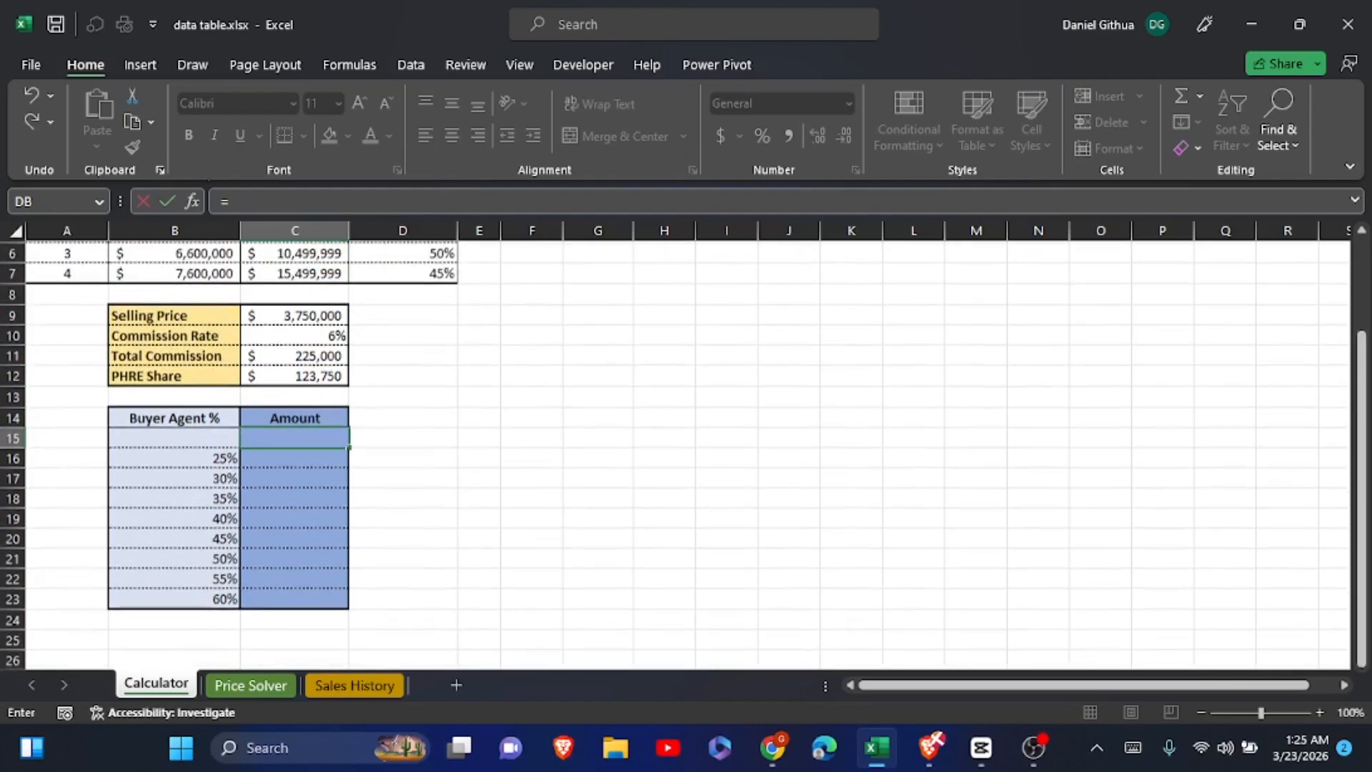
{"action": "left_click", "coordinate": [287, 355]}
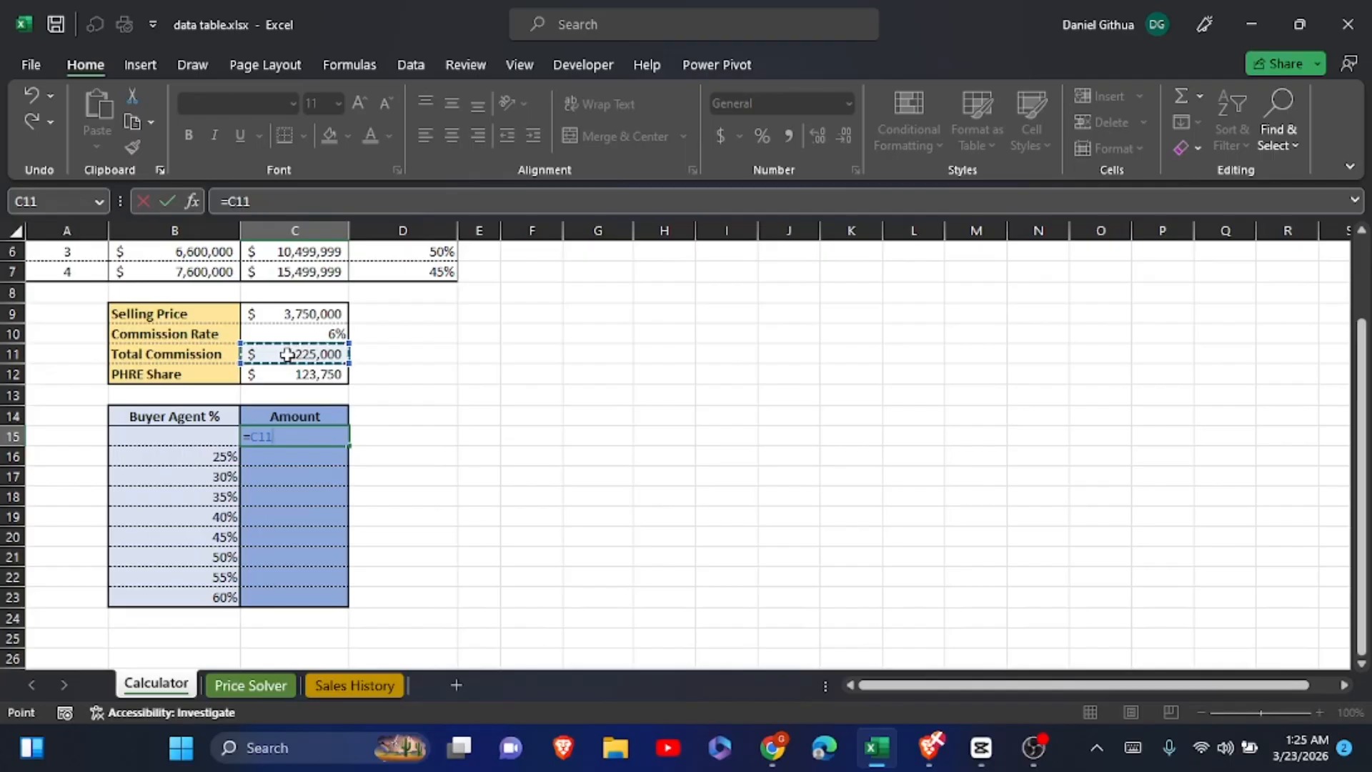
{"action": "type", "text": "*"}
{"action": "scroll", "coordinate": [286, 356], "scroll_direction": "up", "scroll_amount": 2}
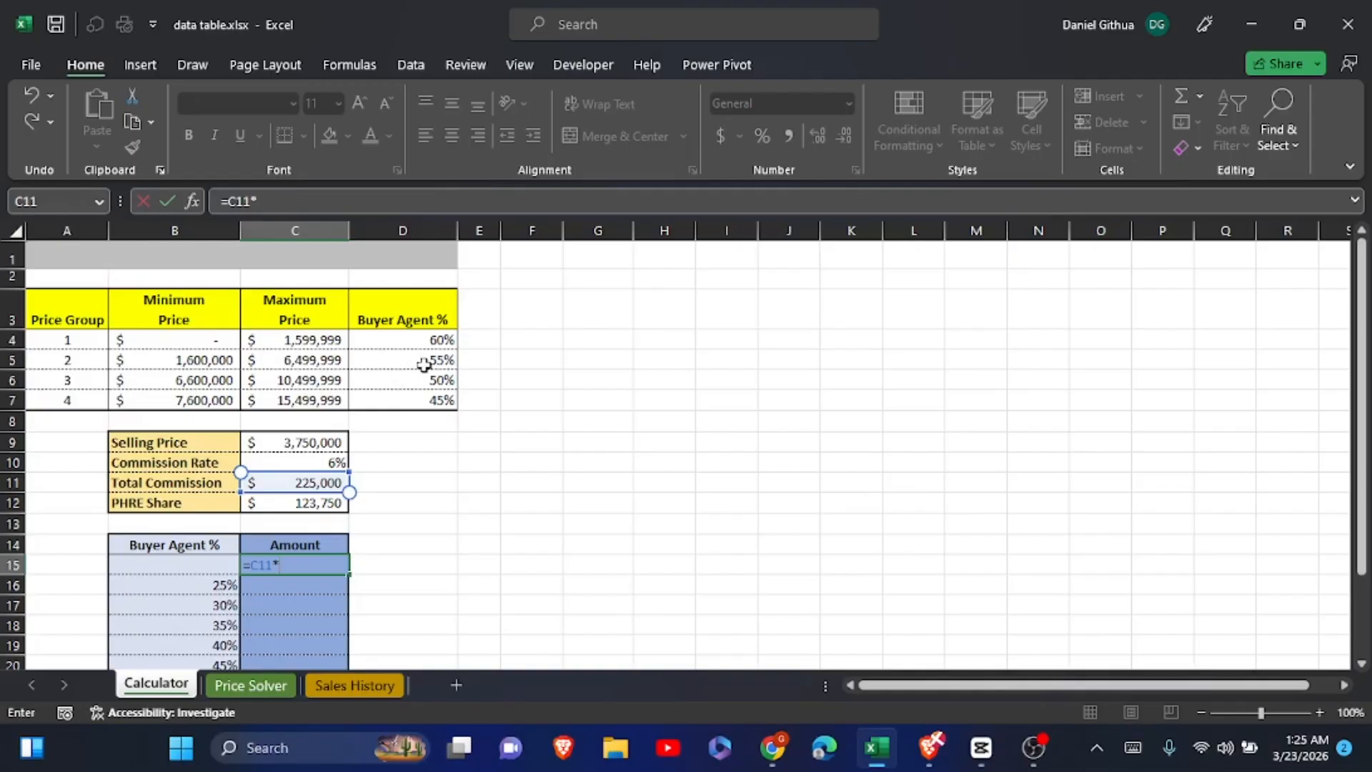
{"action": "left_click", "coordinate": [420, 366]}
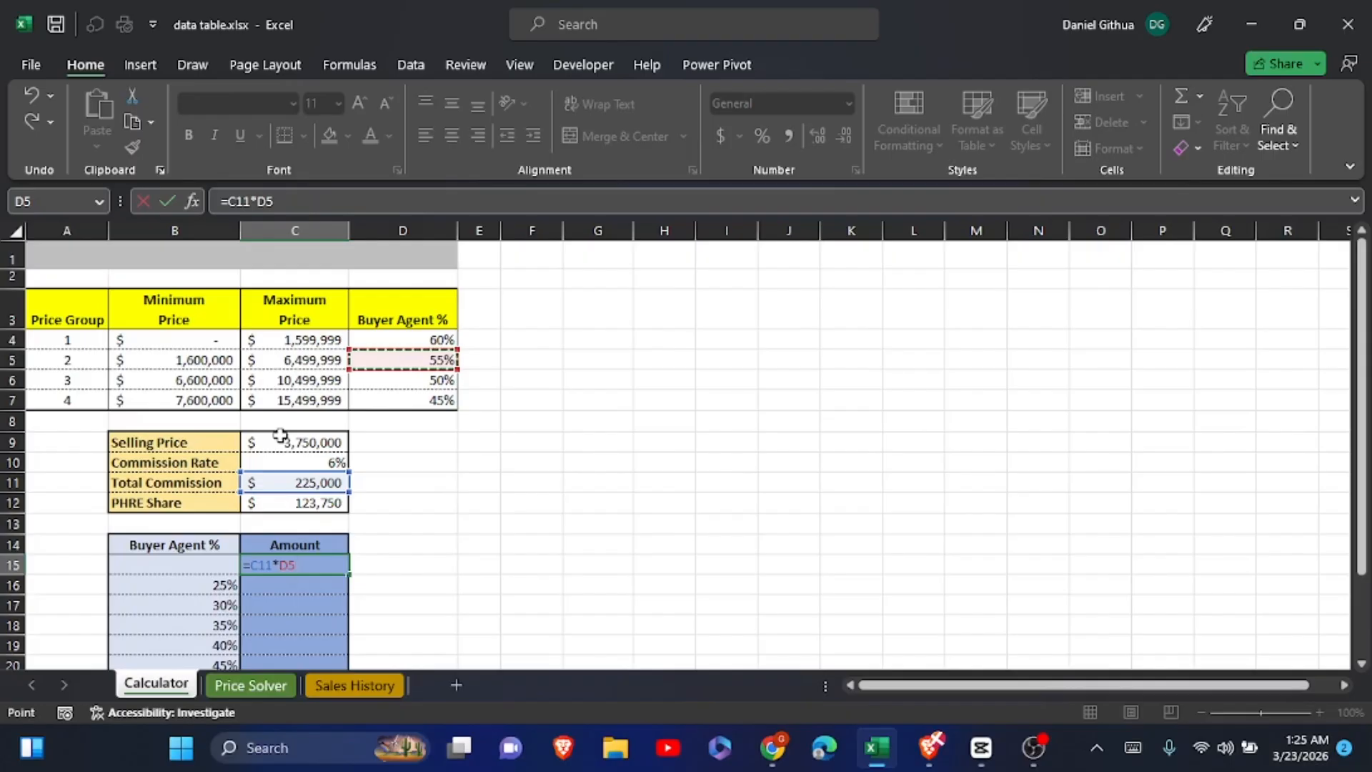
{"action": "left_click", "coordinate": [169, 205]}
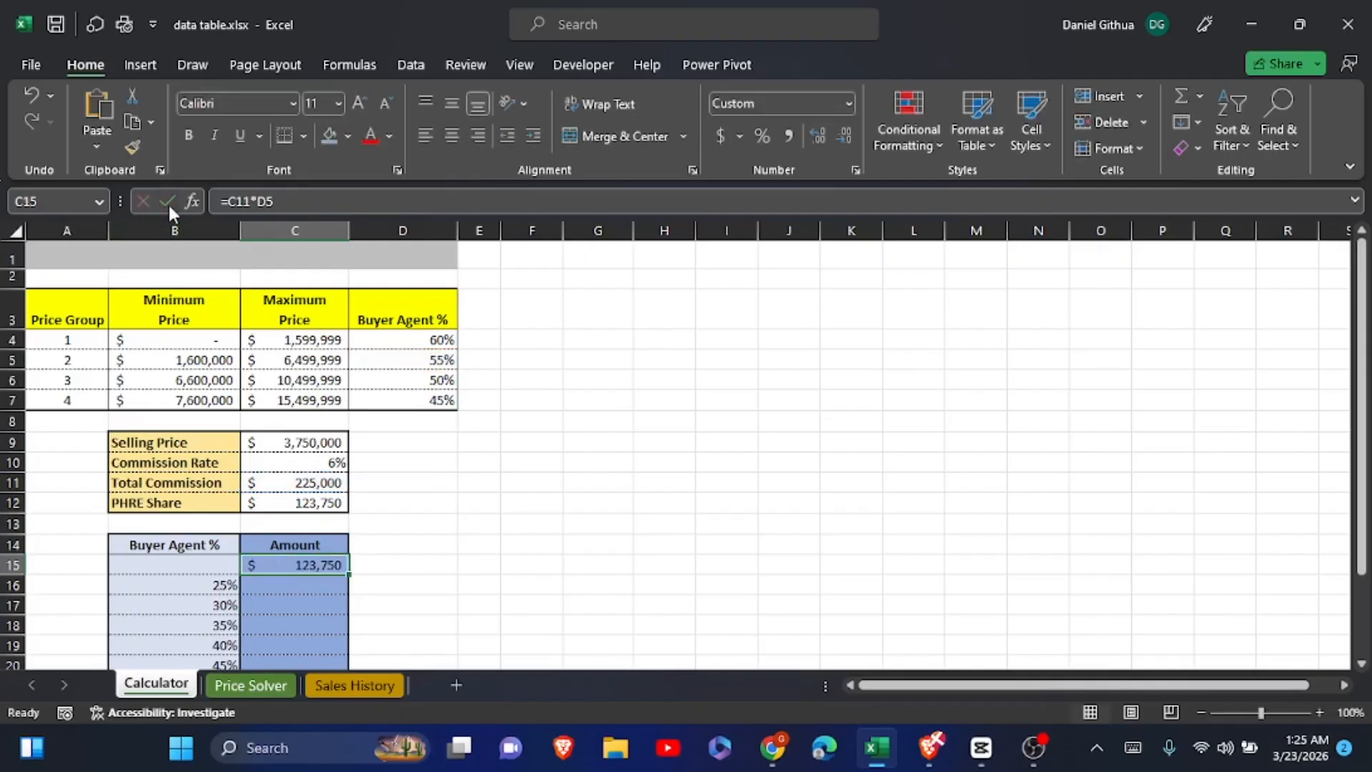
{"action": "left_click", "coordinate": [509, 588]}
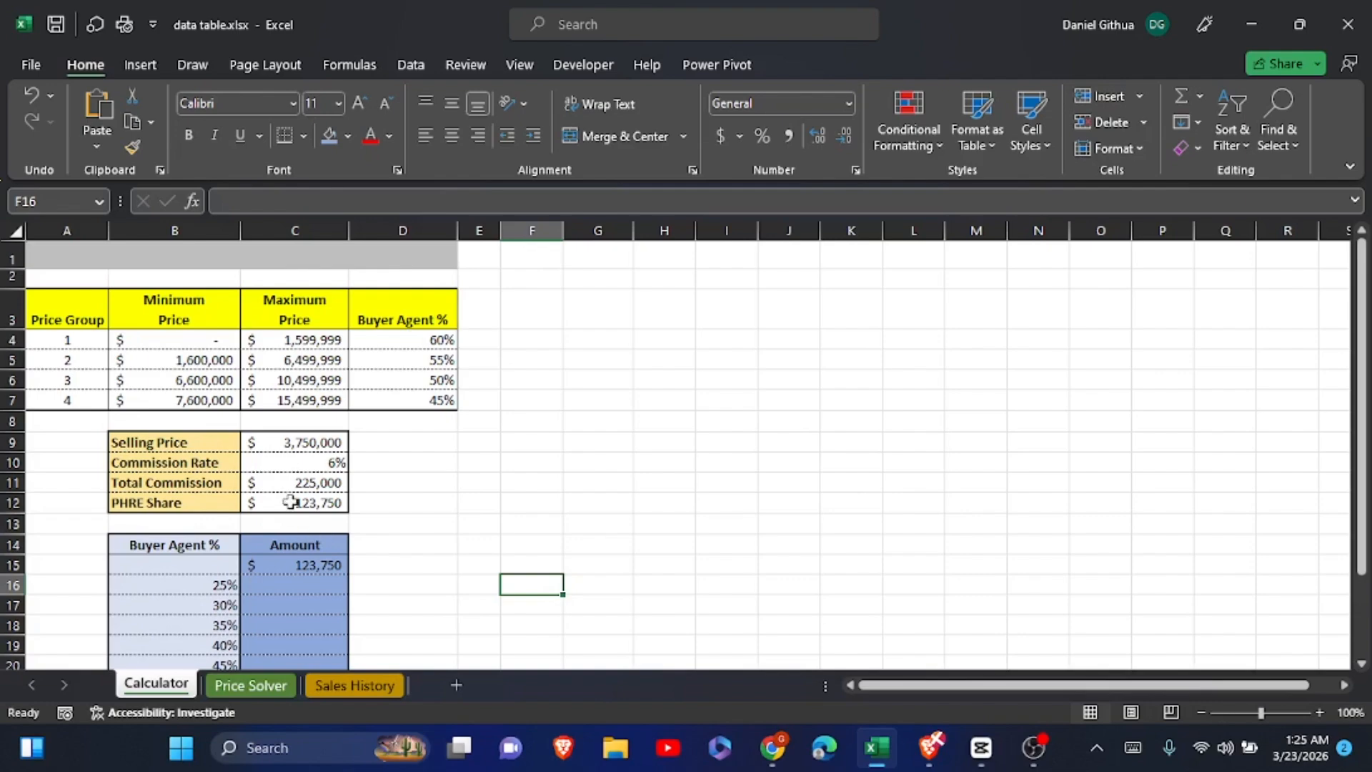
{"action": "left_click", "coordinate": [324, 572]}
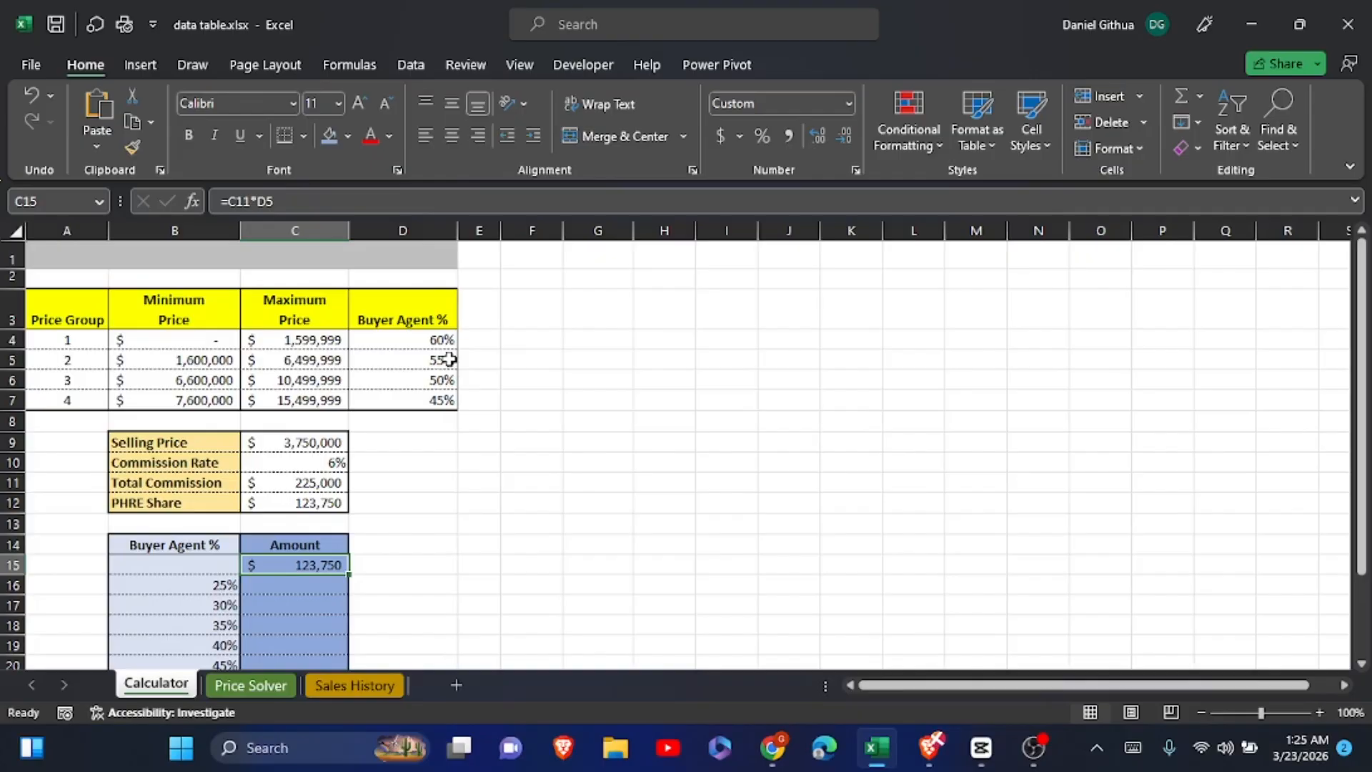
{"action": "left_click", "coordinate": [328, 586]}
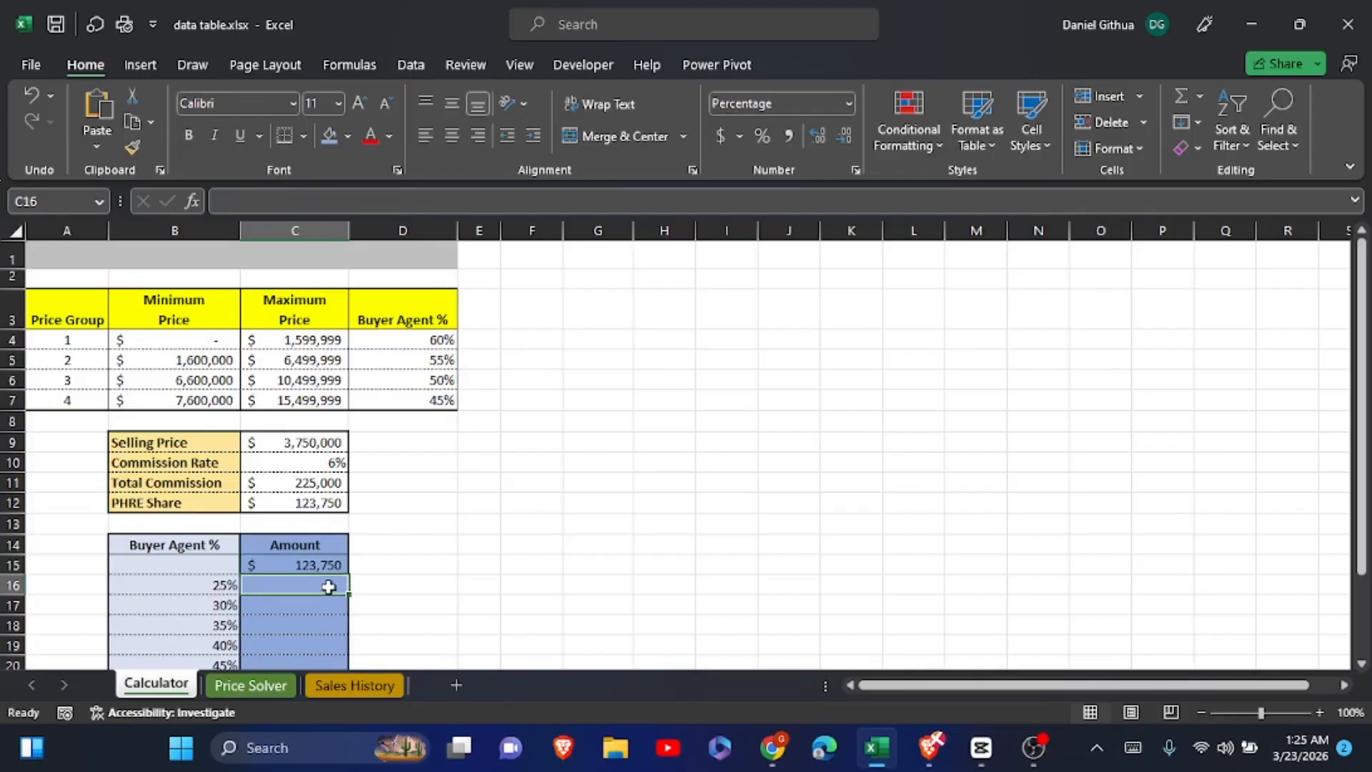
- Create a what-if Data Table over B15:C23 with D5 as the column input cell
{"action": "scroll", "coordinate": [329, 586], "scroll_direction": "down", "scroll_amount": 2}
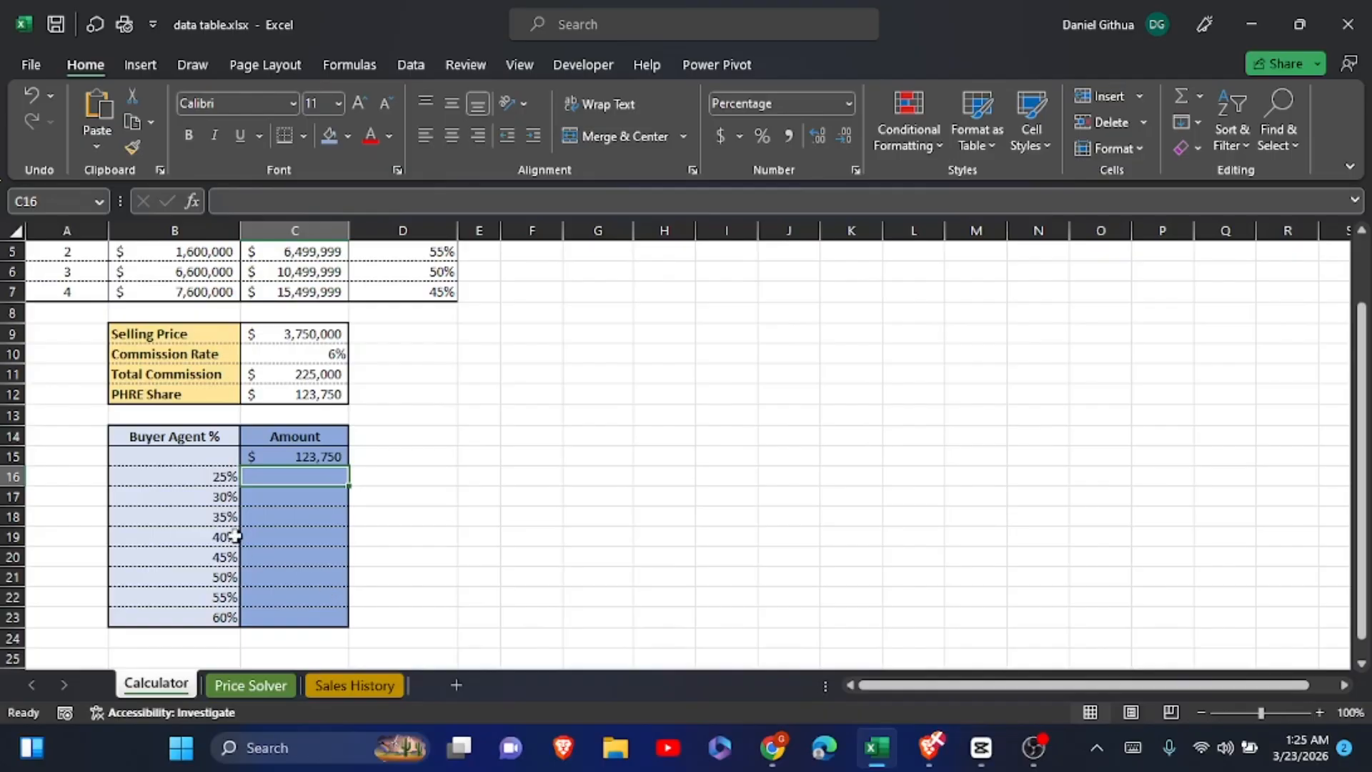
{"action": "left_click", "coordinate": [443, 475]}
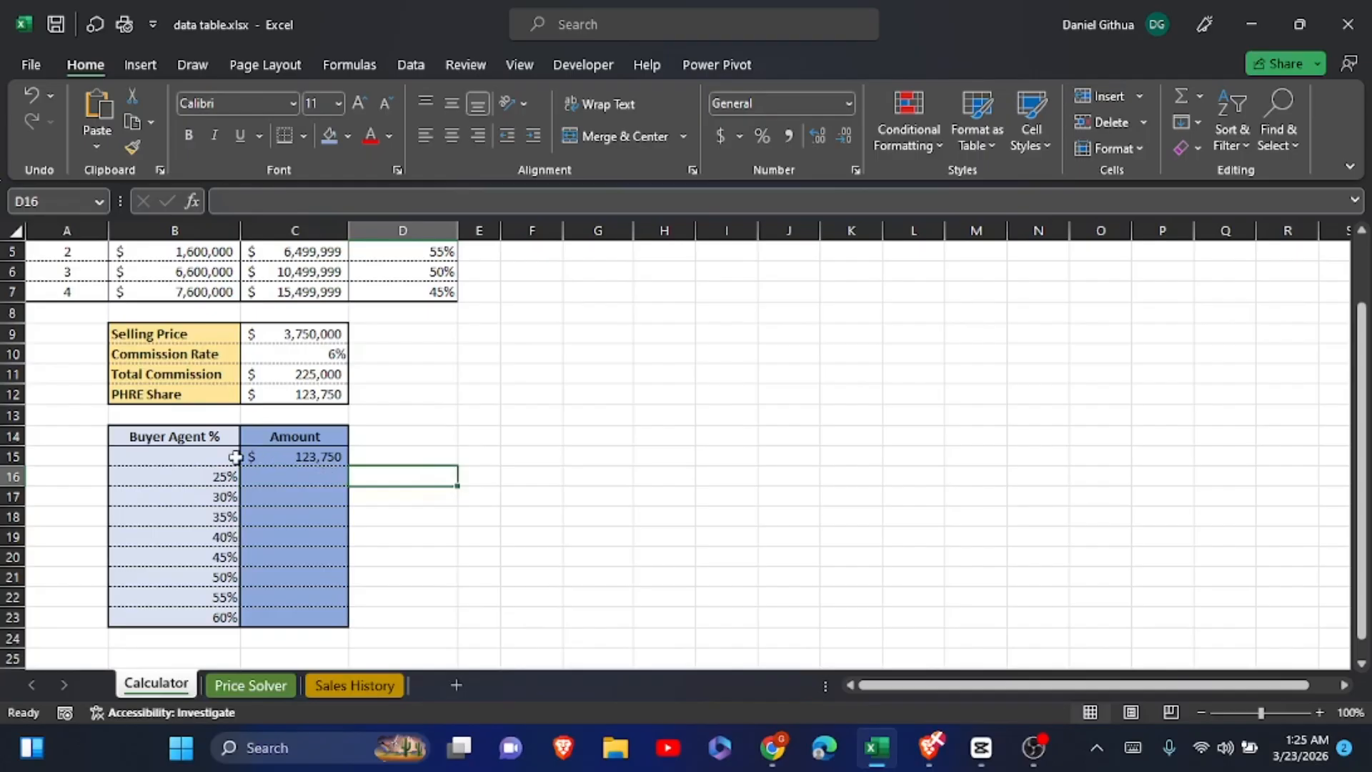
{"action": "left_click_drag", "start_coordinate": [235, 457], "coordinate": [288, 611]}
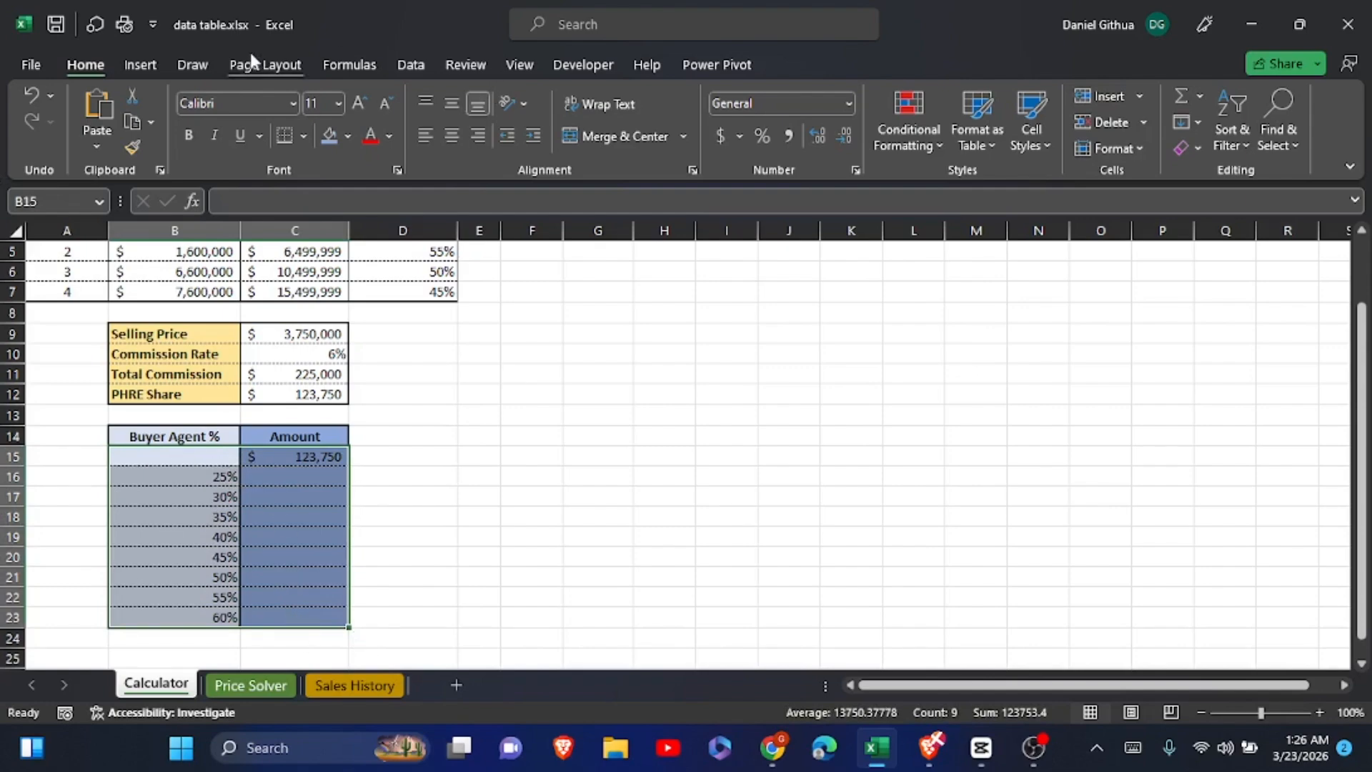
{"action": "left_click", "coordinate": [424, 68]}
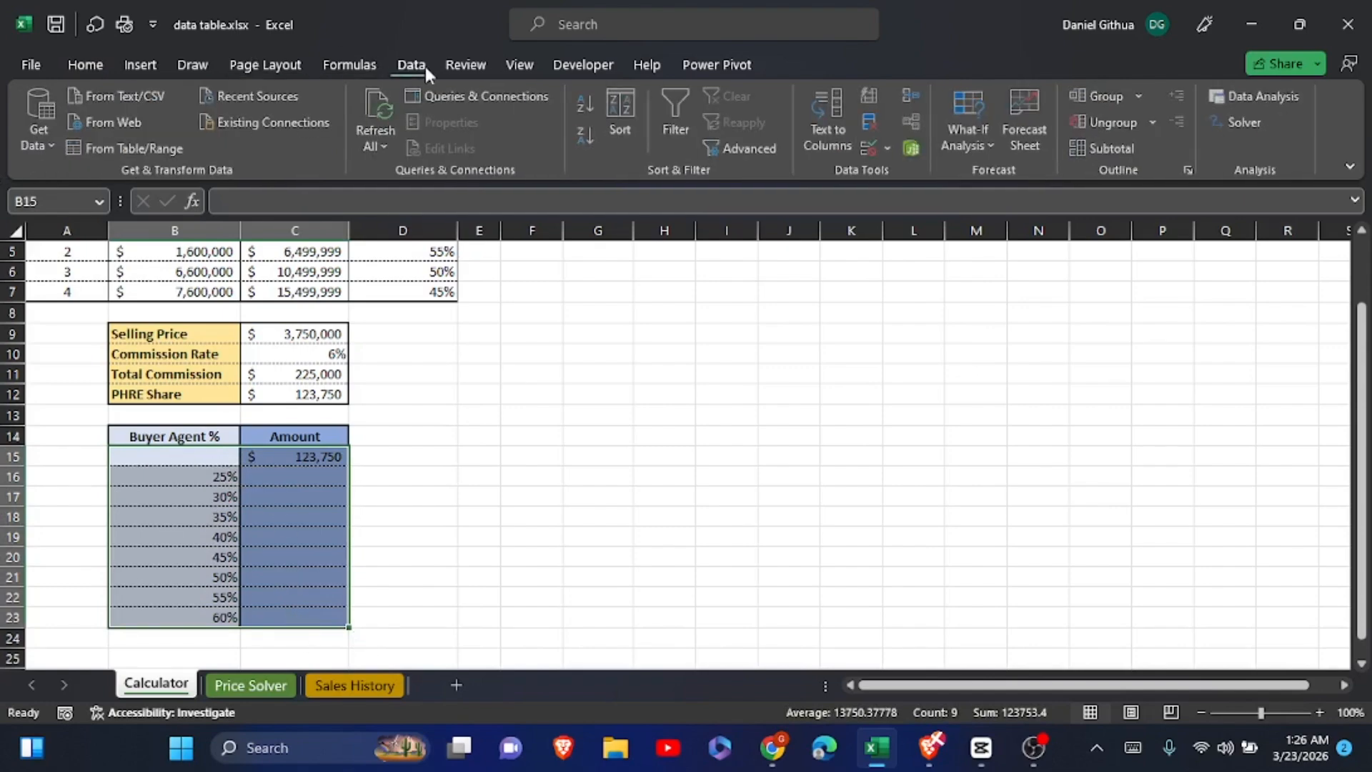
{"action": "left_click", "coordinate": [997, 147]}
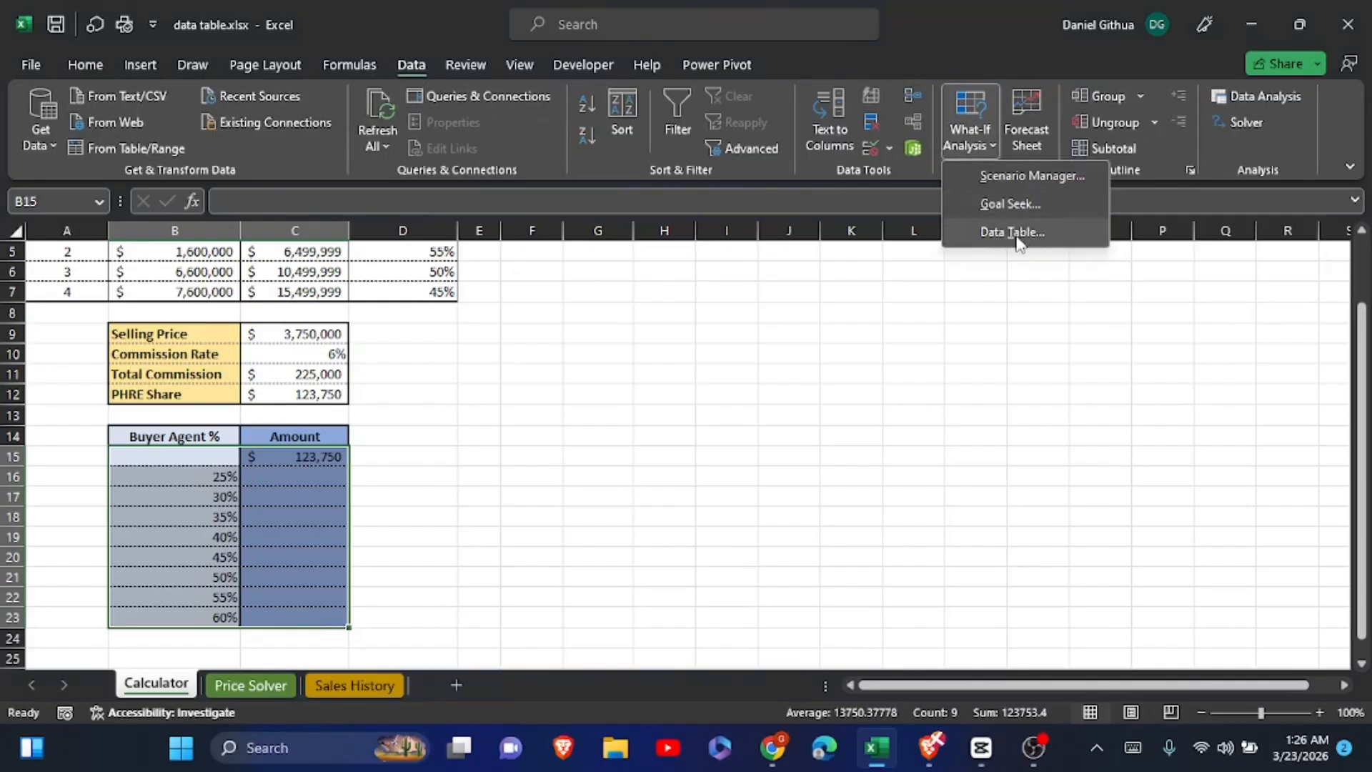
{"action": "left_click", "coordinate": [1038, 236]}
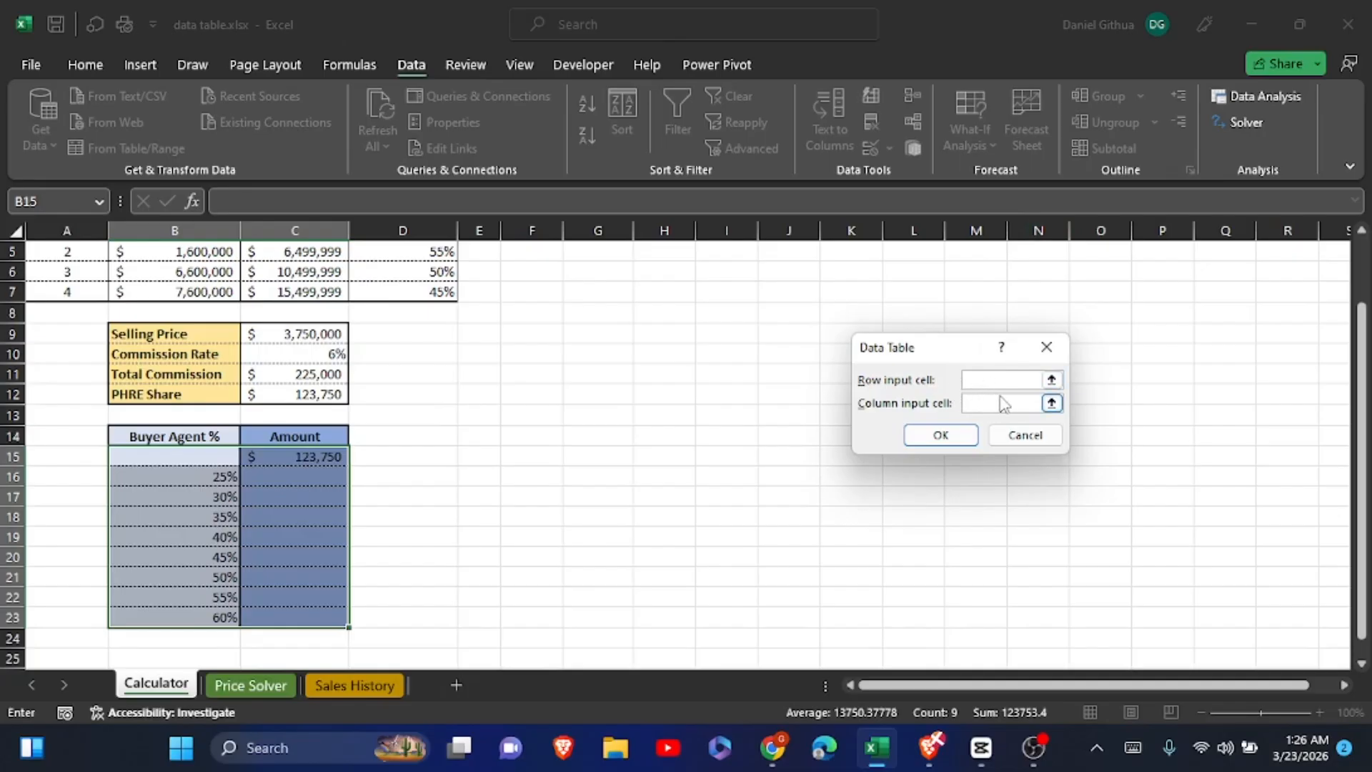
{"action": "left_click", "coordinate": [1052, 404]}
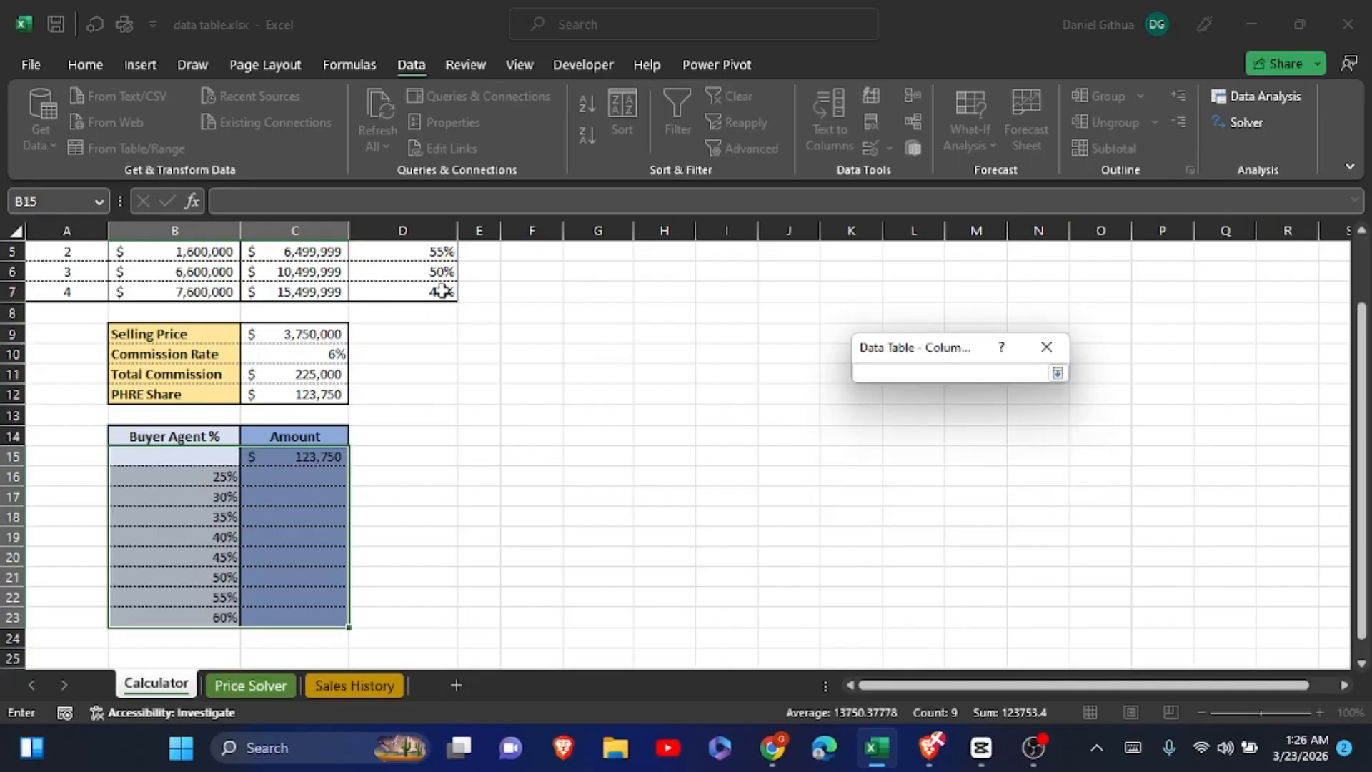
{"action": "left_click", "coordinate": [413, 250]}
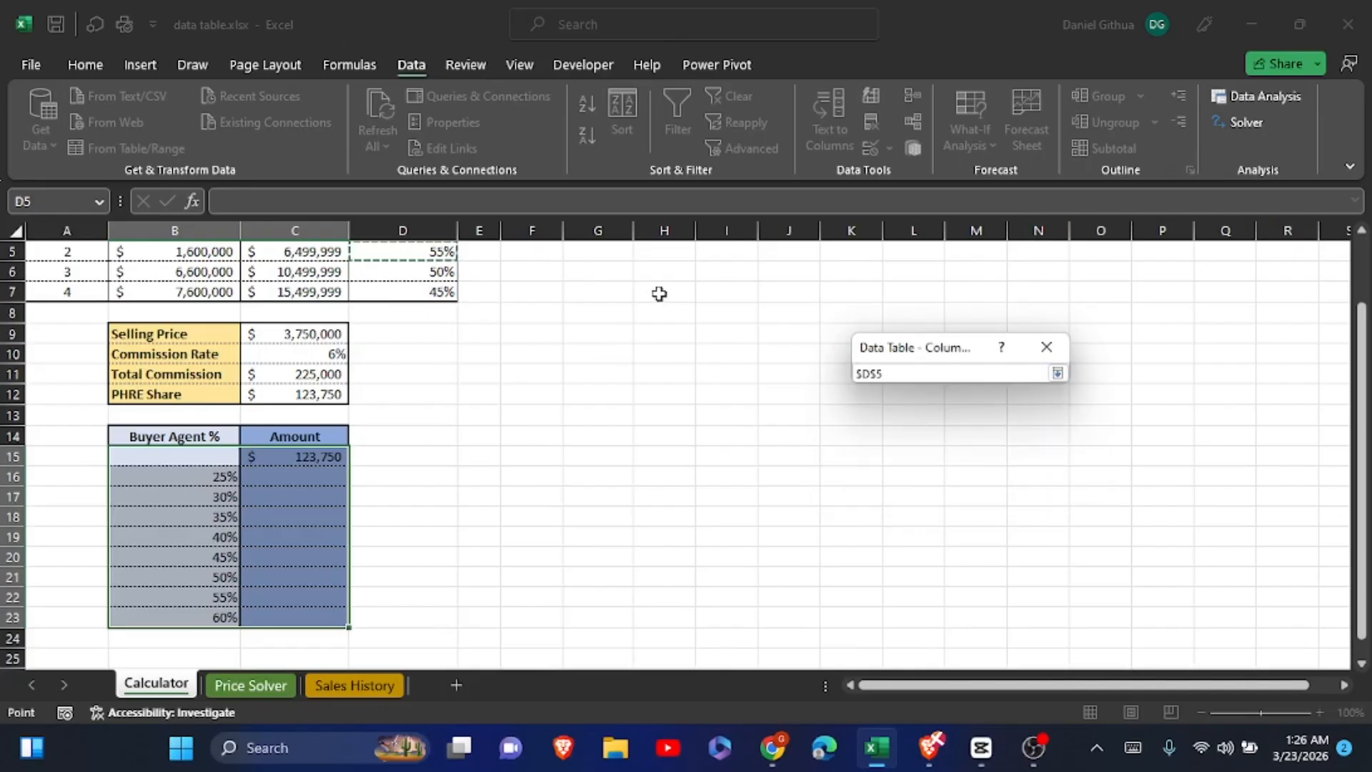
{"action": "left_click", "coordinate": [1058, 373]}
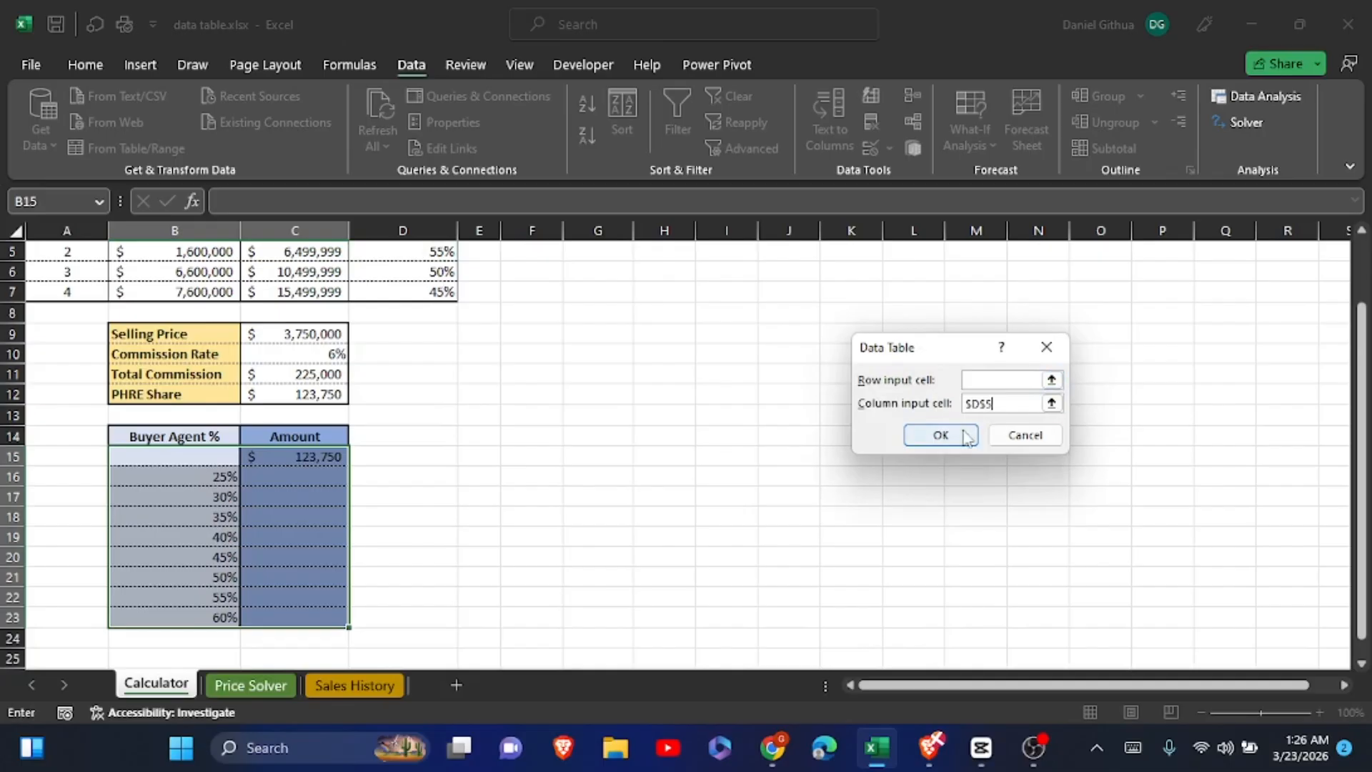
{"action": "left_click", "coordinate": [941, 436]}
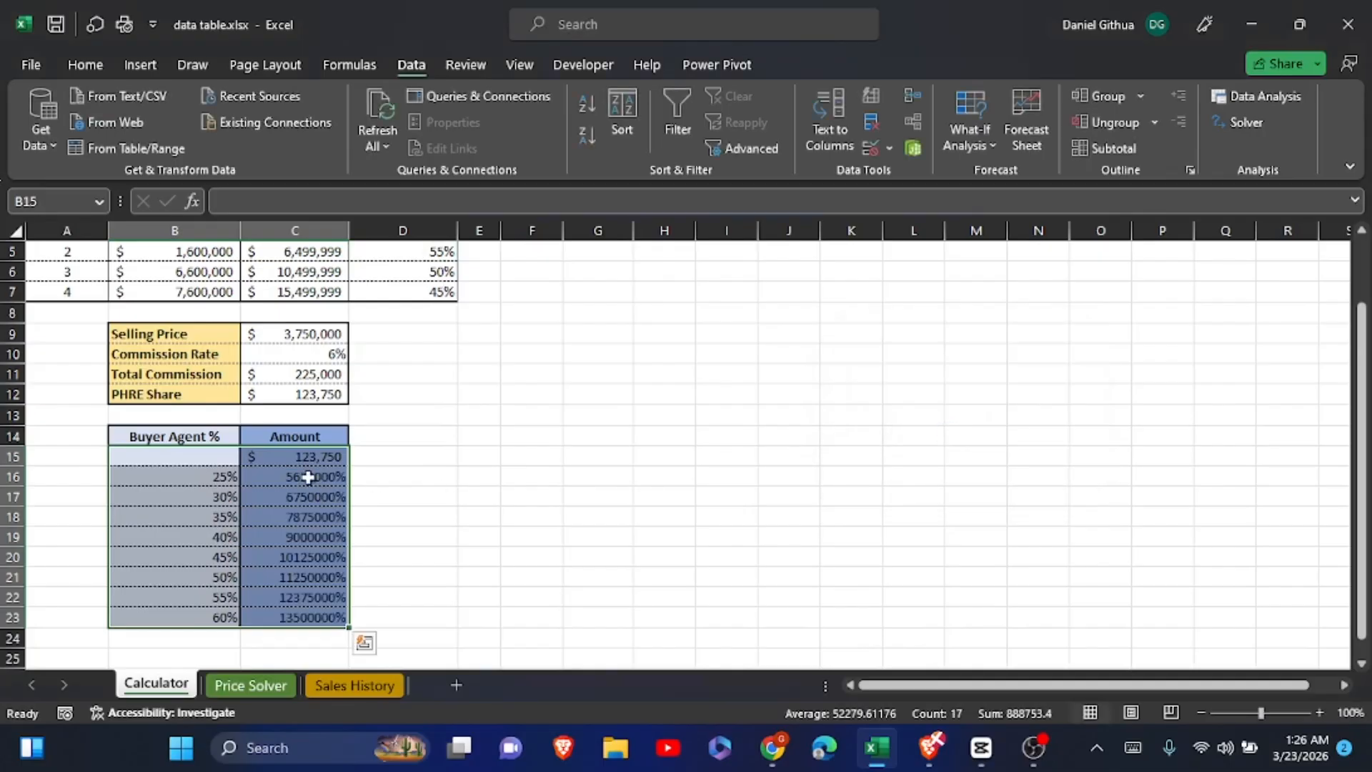
{"action": "left_click", "coordinate": [412, 497]}
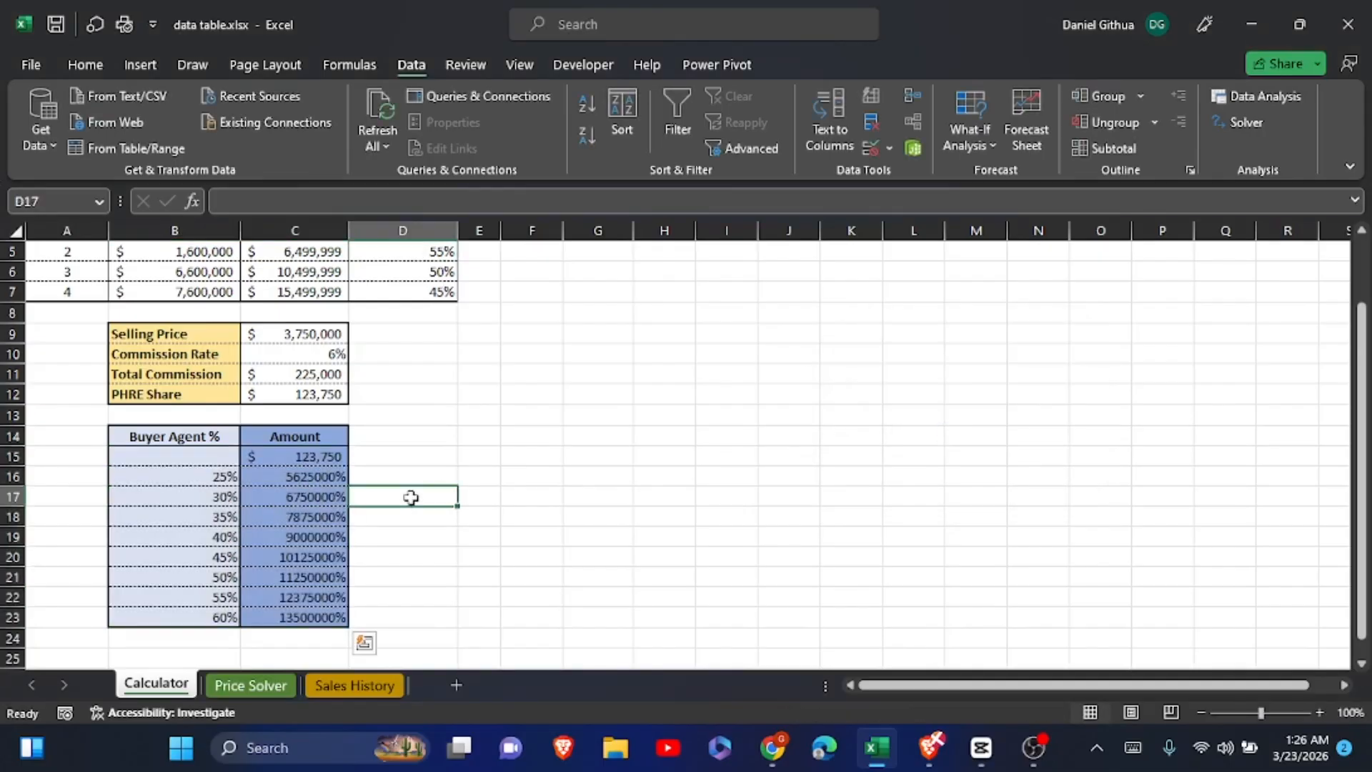
- Copy the currency formatting from C15 to the data table results in C16:C23 with Format Painter
{"action": "left_click_drag", "start_coordinate": [299, 476], "coordinate": [284, 620]}
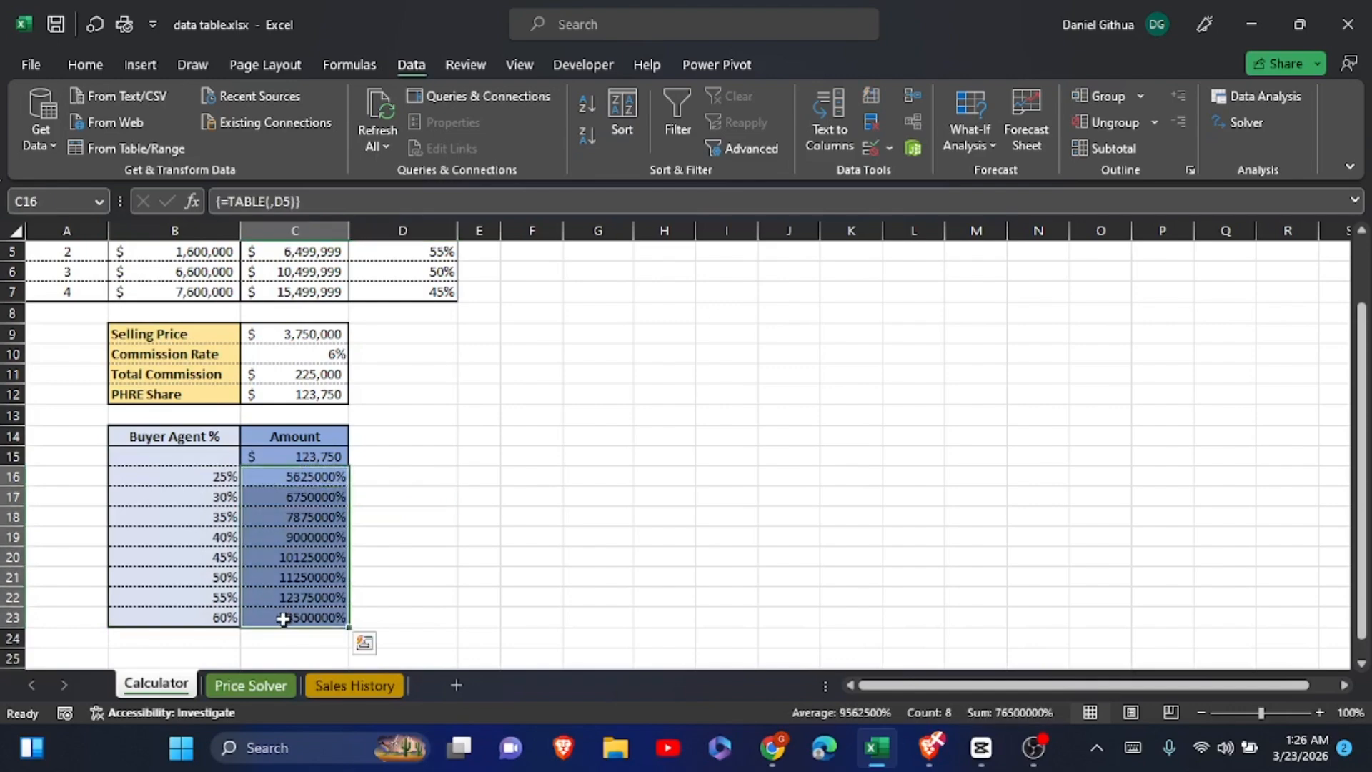
{"action": "left_click", "coordinate": [495, 495]}
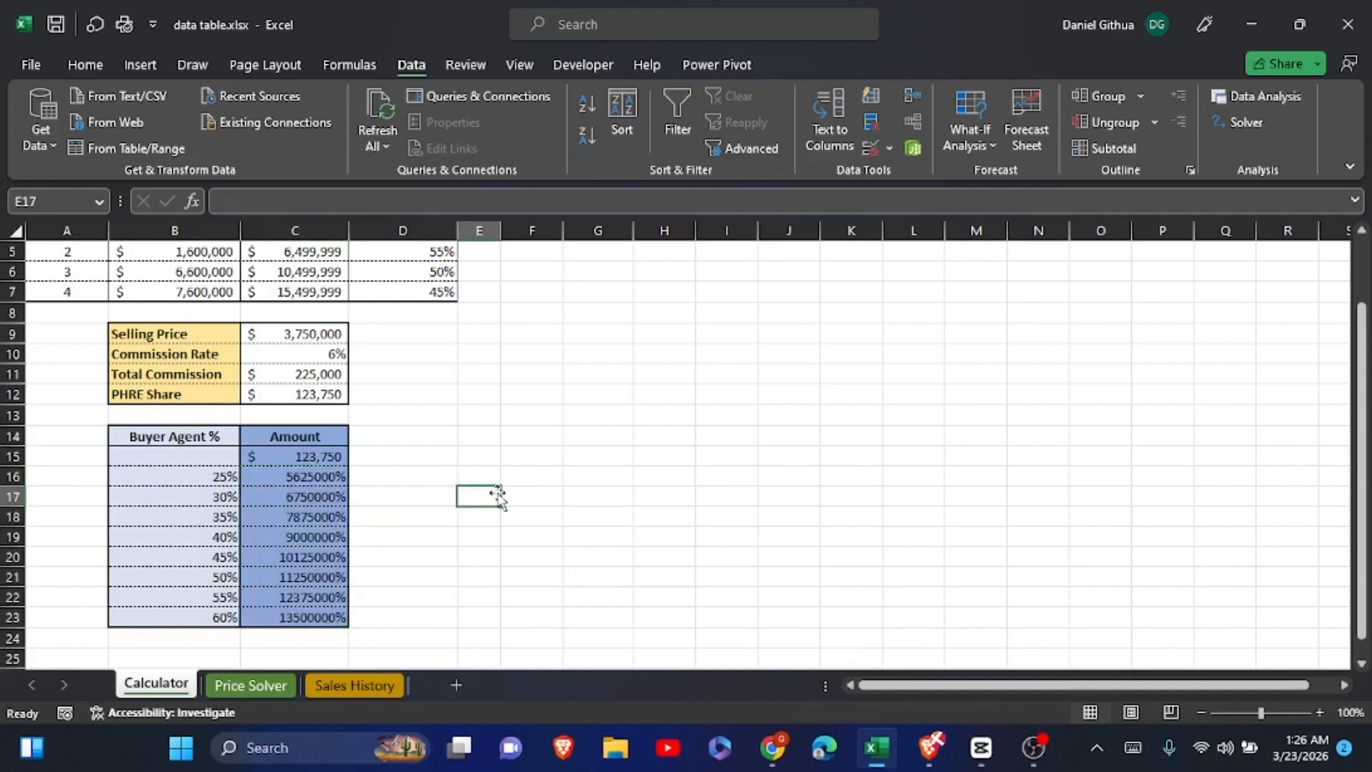
{"action": "left_click", "coordinate": [301, 458]}
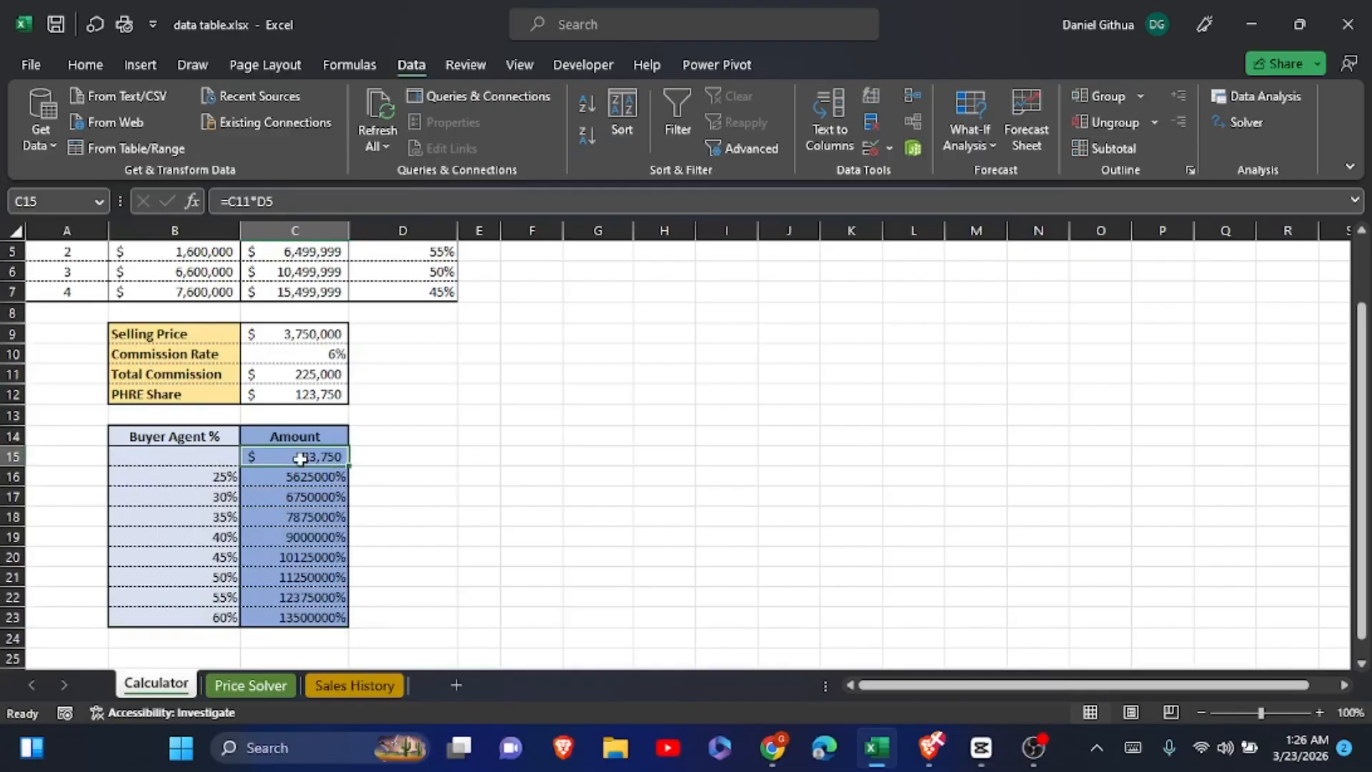
{"action": "left_click", "coordinate": [84, 66]}
{"action": "left_click", "coordinate": [126, 139]}
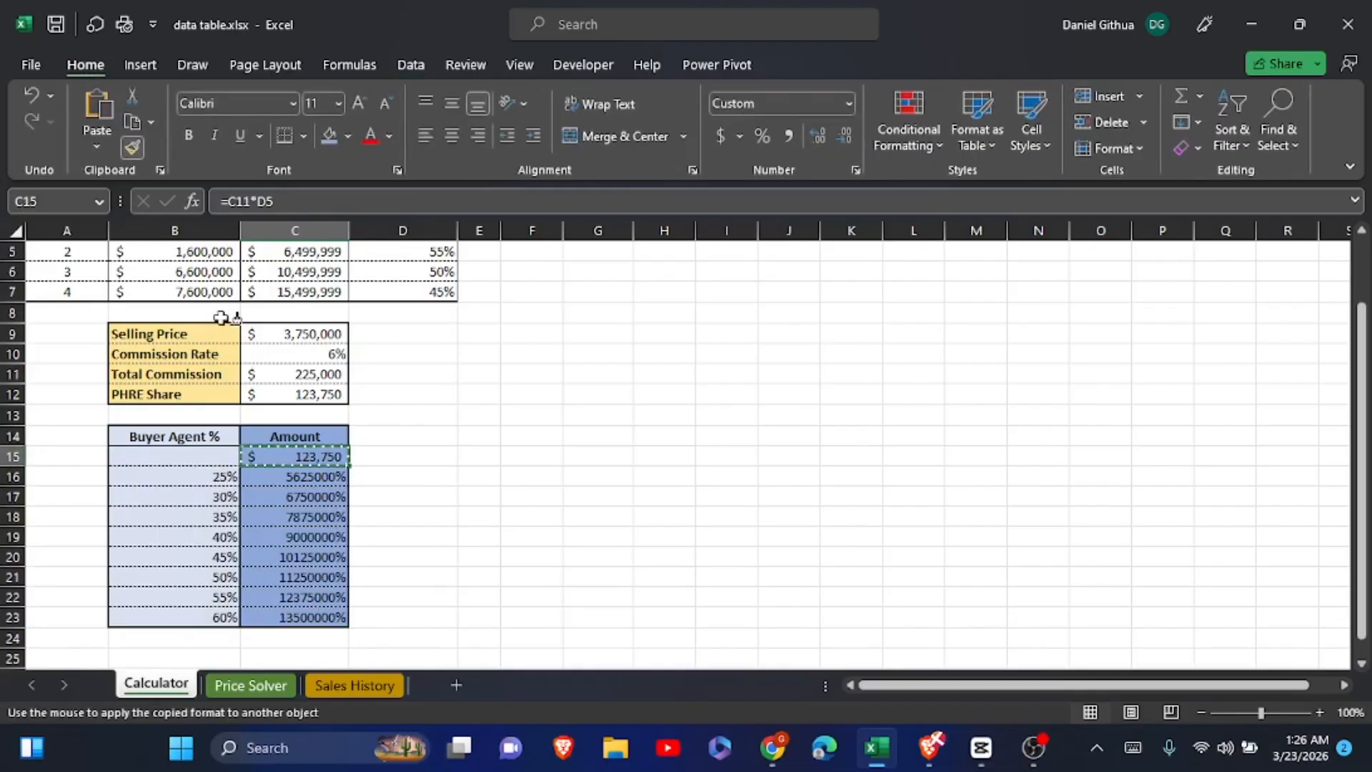
{"action": "left_click_drag", "start_coordinate": [297, 476], "coordinate": [298, 609]}
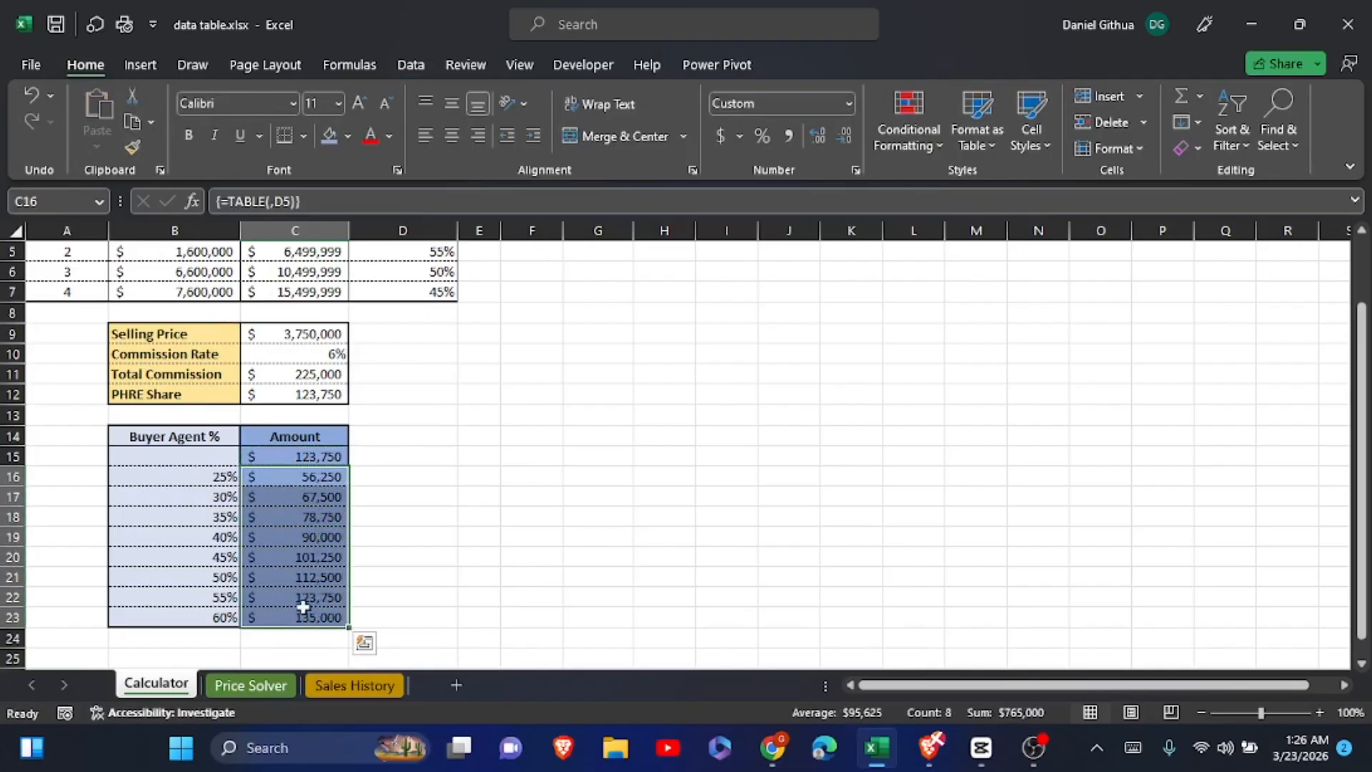
{"action": "left_click", "coordinate": [480, 574]}
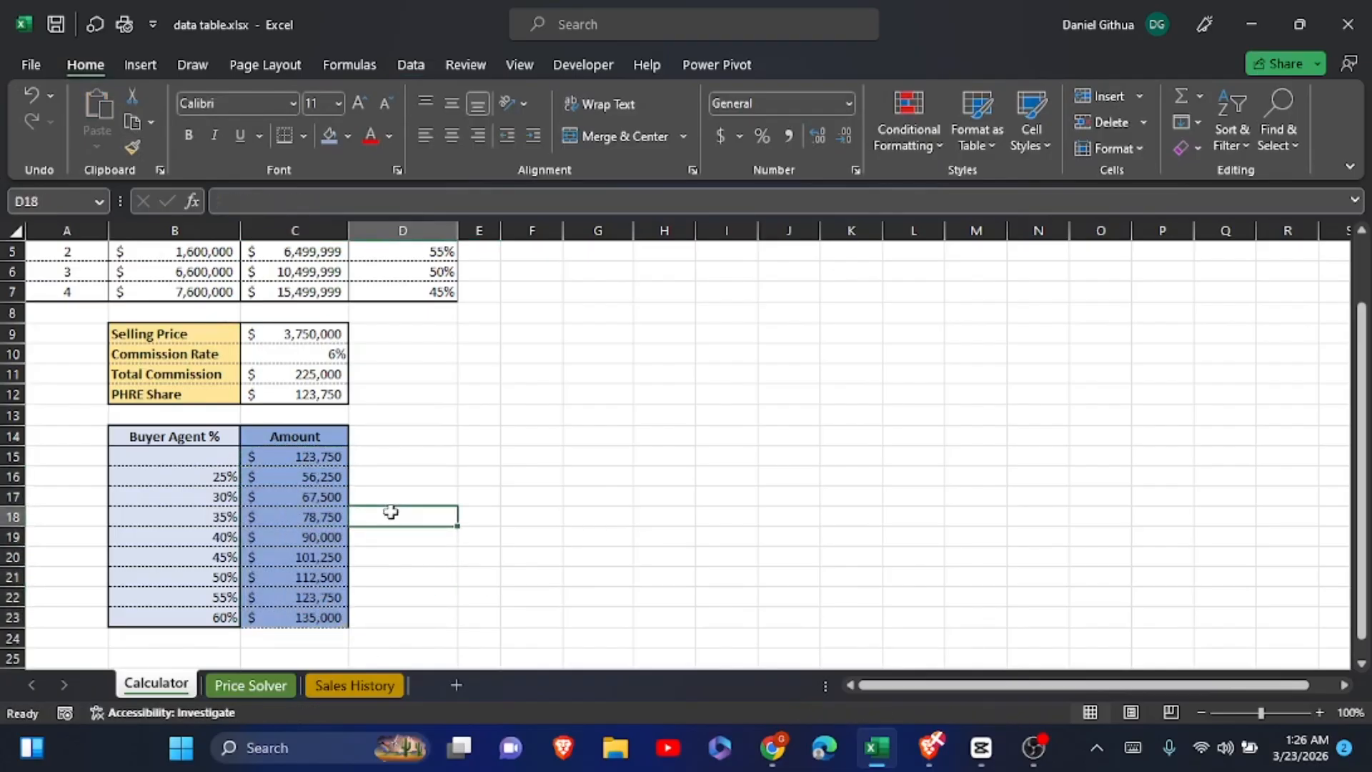
- Apply Thick Outside Borders around the Buyer Agent % and Amount table, B14:C23
{"action": "left_click_drag", "start_coordinate": [209, 436], "coordinate": [318, 620]}
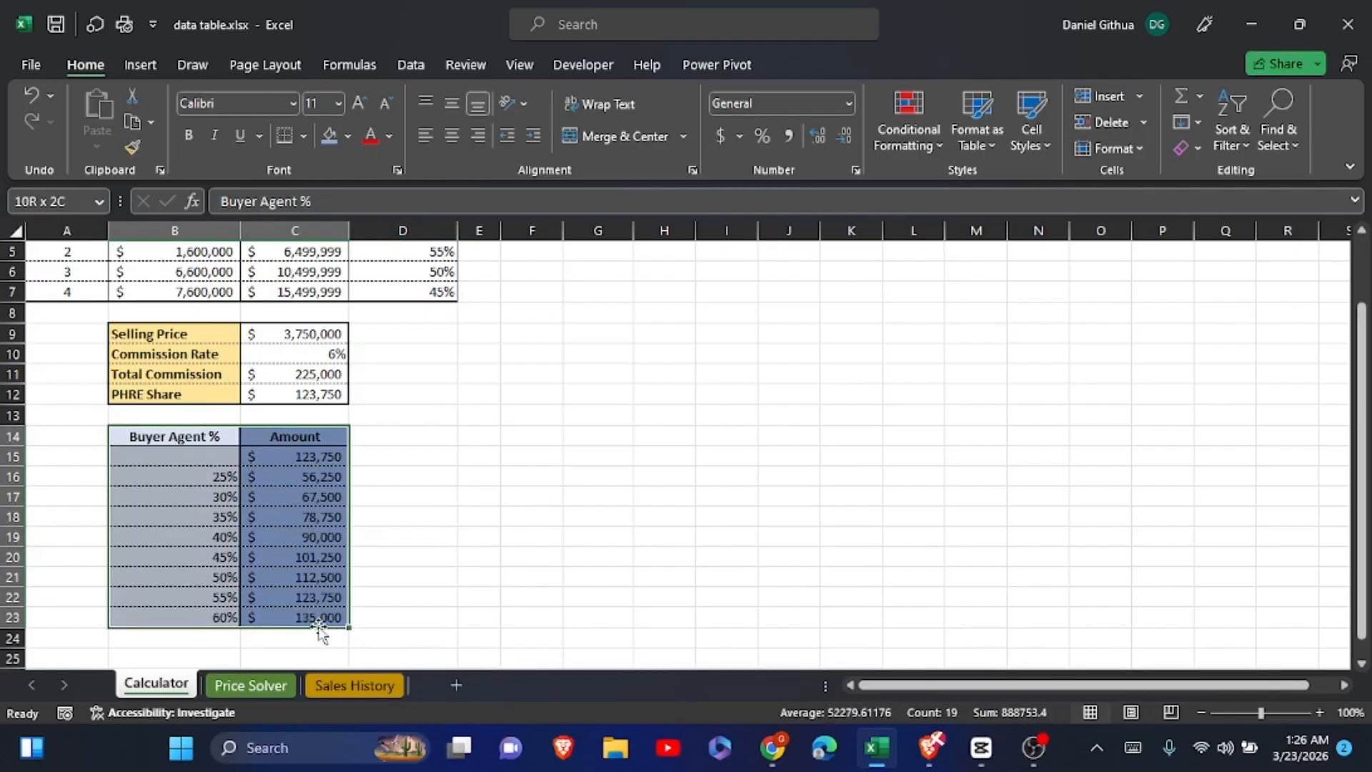
{"action": "left_click", "coordinate": [304, 135]}
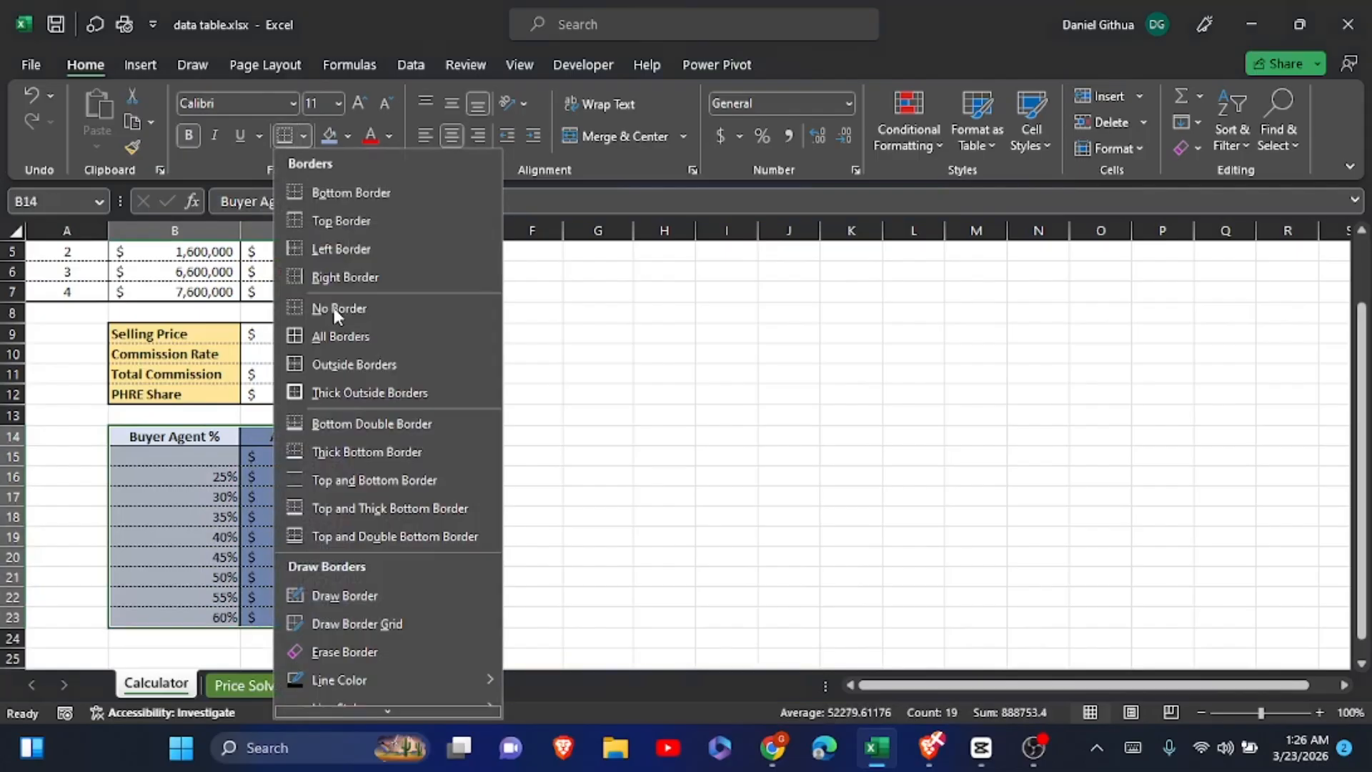
{"action": "left_click", "coordinate": [350, 394]}
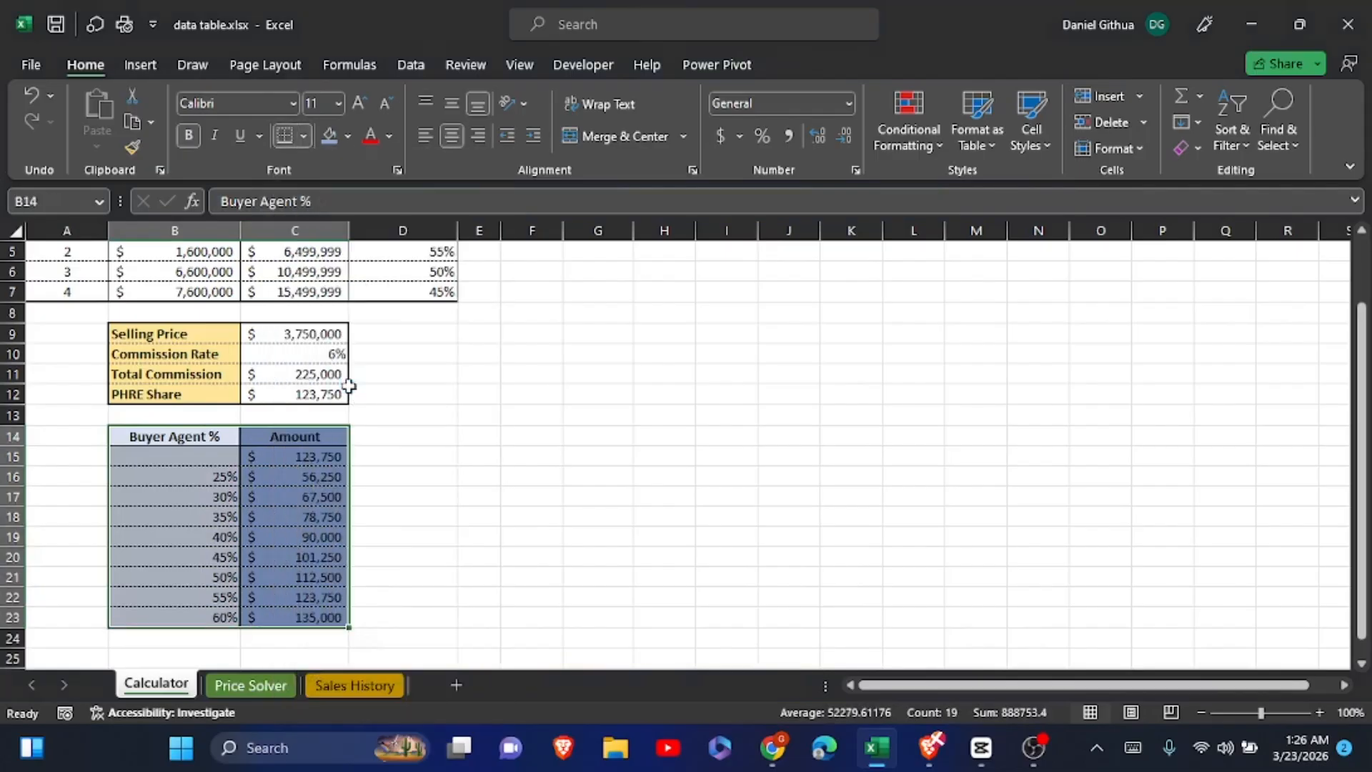
{"action": "left_click", "coordinate": [425, 537]}
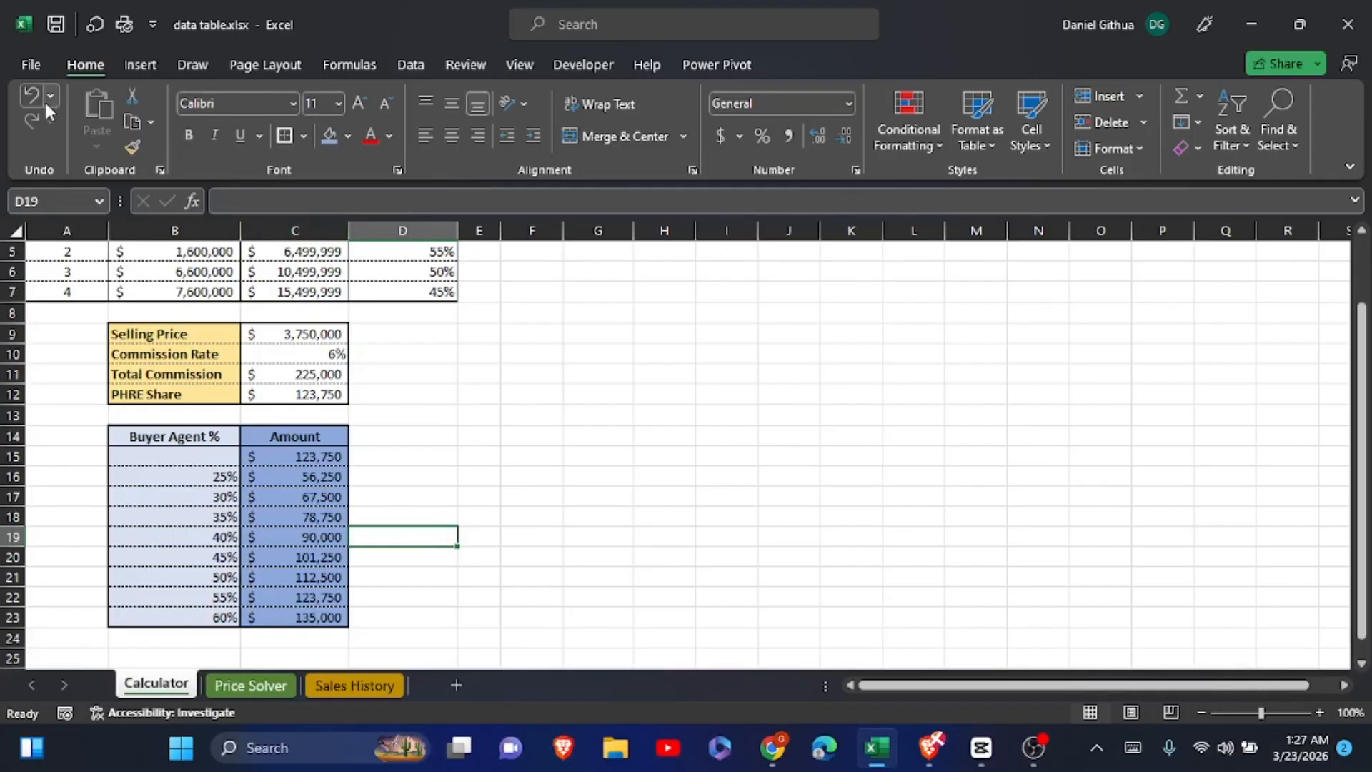
- Delete the data table result cells C16:C23 from the Amount column
{"action": "left_click", "coordinate": [293, 470]}
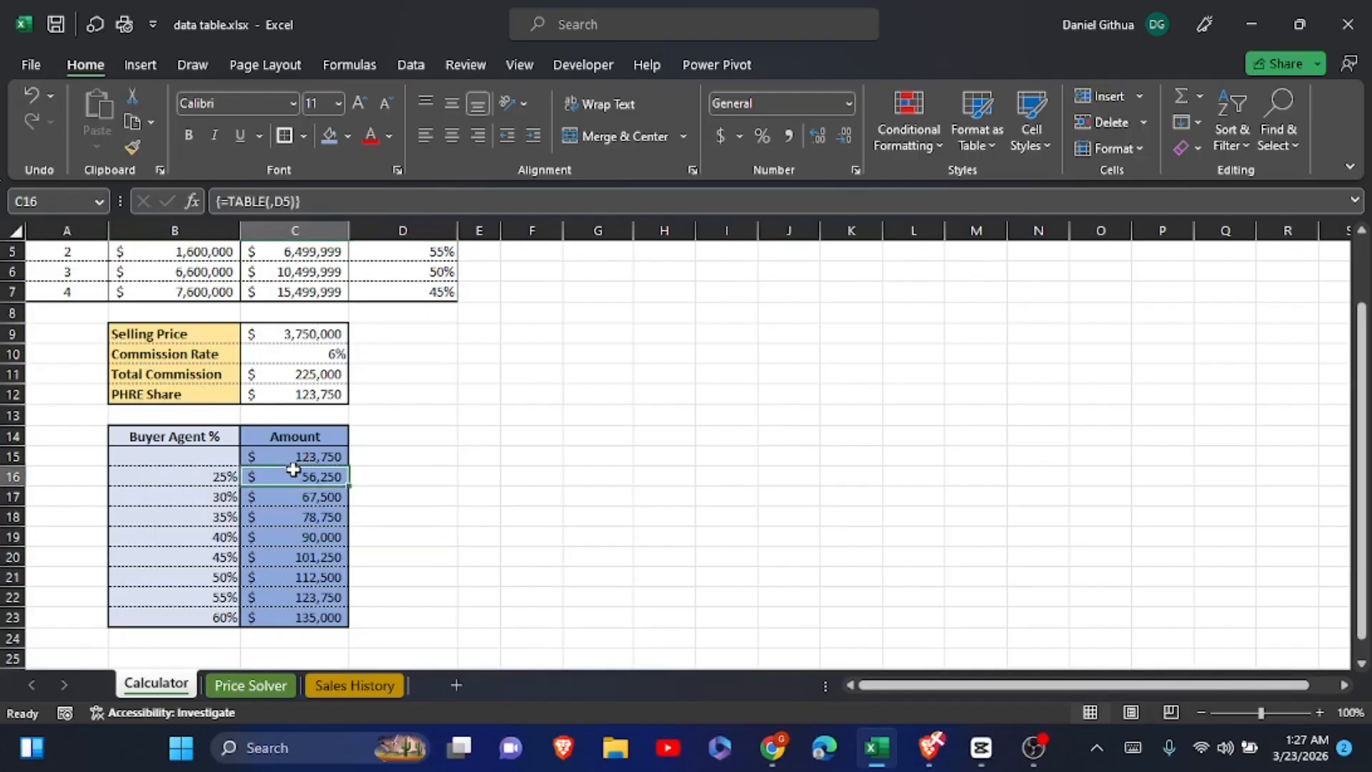
{"action": "left_click_drag", "start_coordinate": [293, 470], "coordinate": [303, 618]}
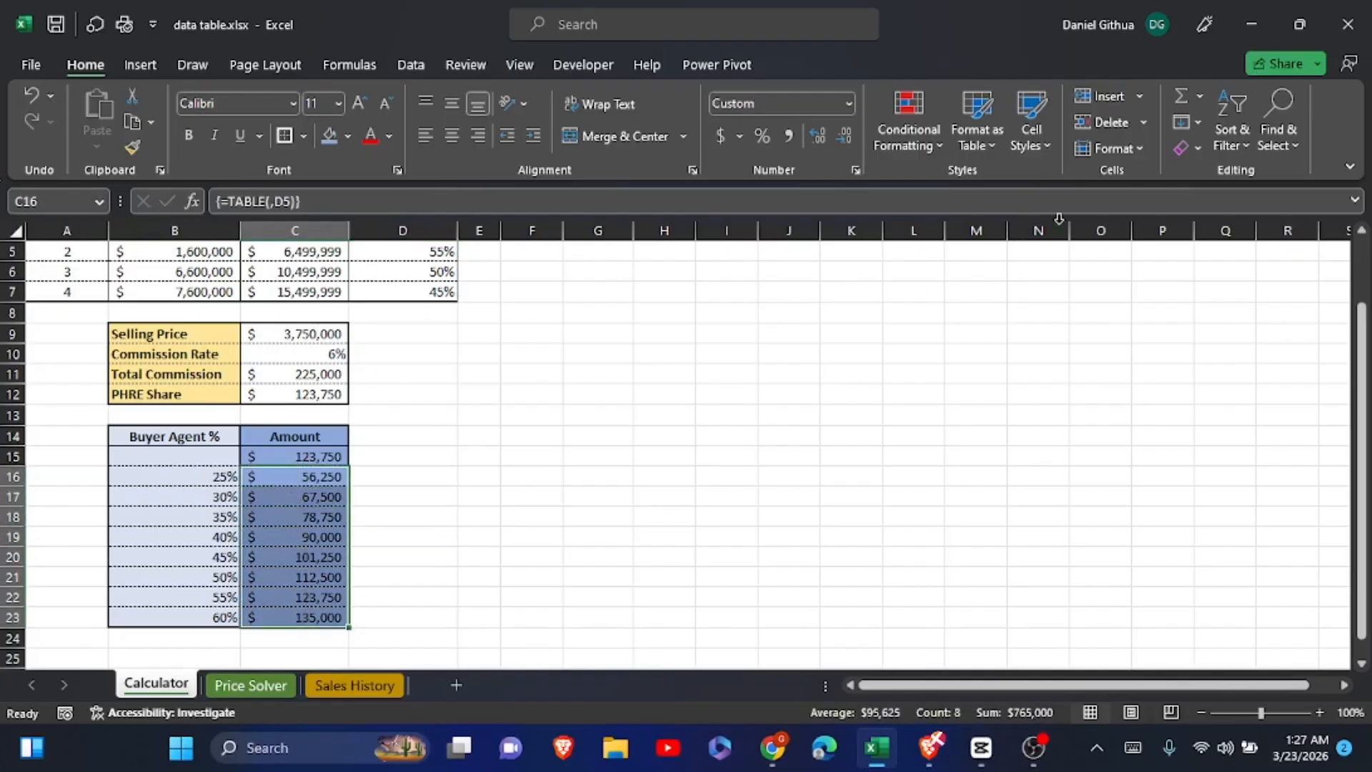
{"action": "left_click", "coordinate": [1101, 122]}
{"action": "left_click", "coordinate": [856, 403]}
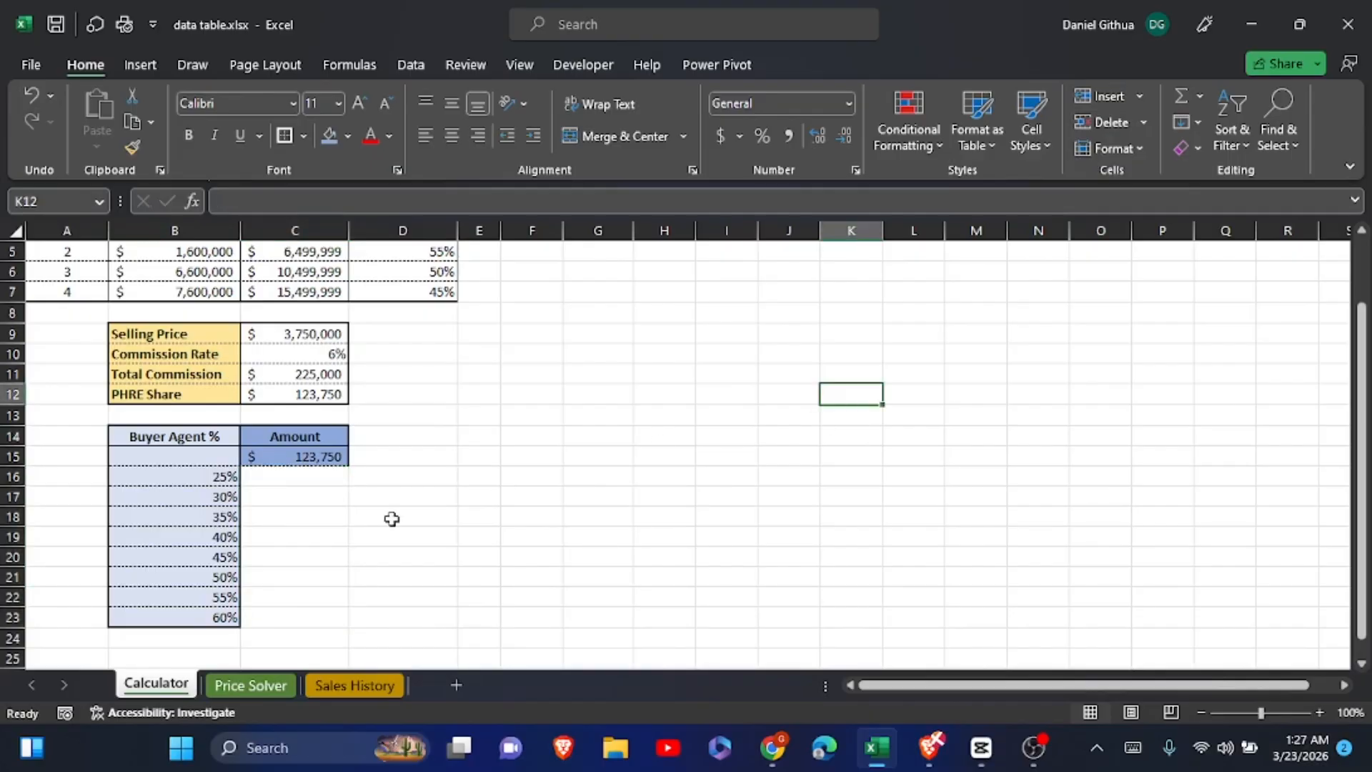
- Copy the formatting of C15 to the empty Amount cells down to C23 with Format Painter
{"action": "left_click", "coordinate": [301, 454]}
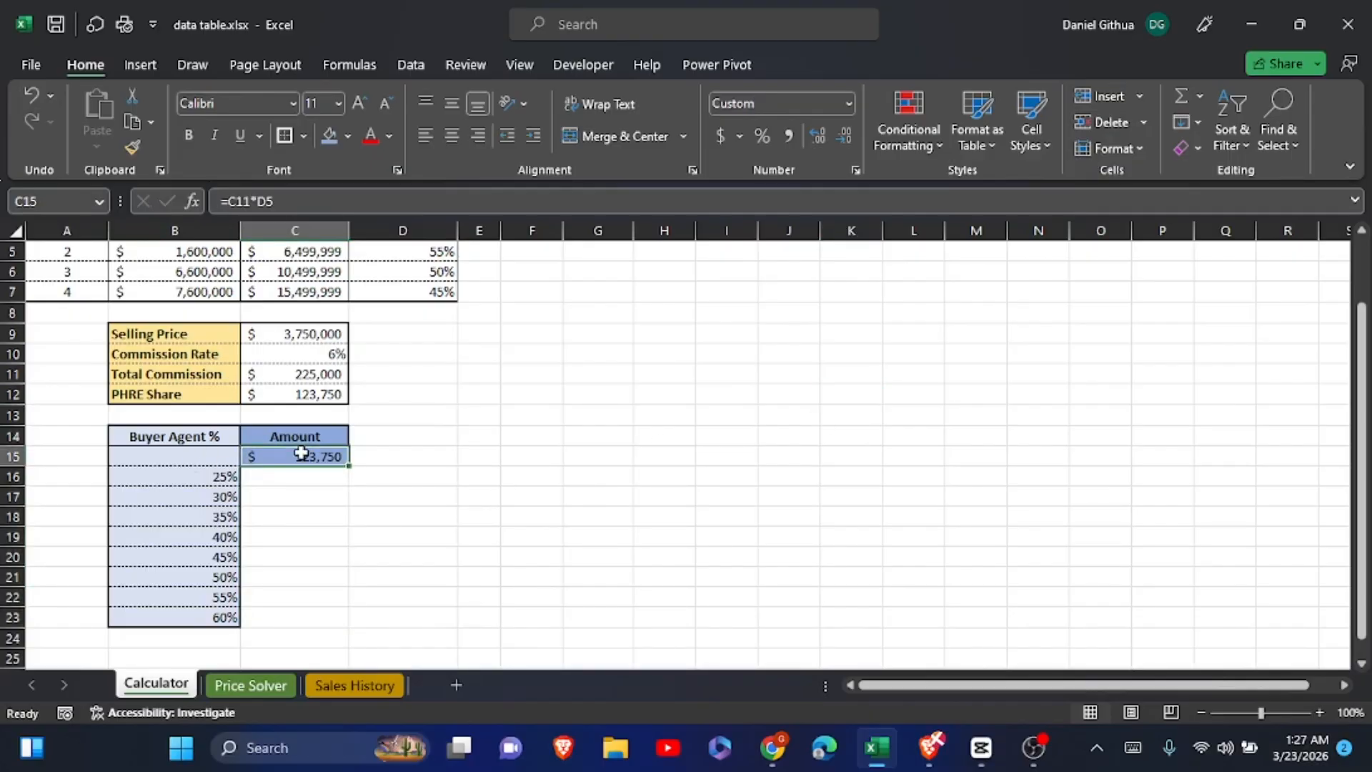
{"action": "left_click", "coordinate": [131, 148]}
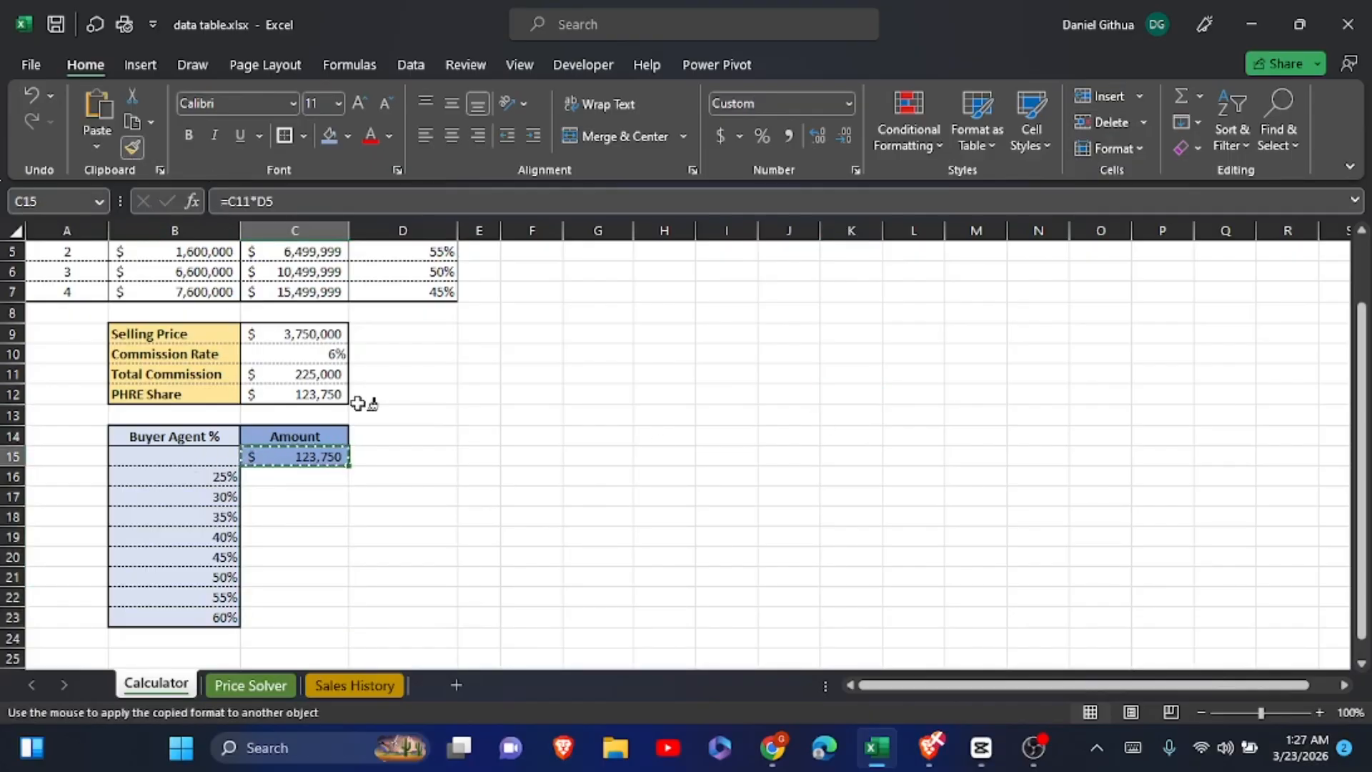
{"action": "mouse_move", "coordinate": [328, 464]}
{"action": "left_mouse_down"}
{"action": "mouse_move", "coordinate": [337, 512]}
{"action": "mouse_move", "coordinate": [306, 622]}
{"action": "left_mouse_up"}
{"action": "left_click", "coordinate": [439, 553]}
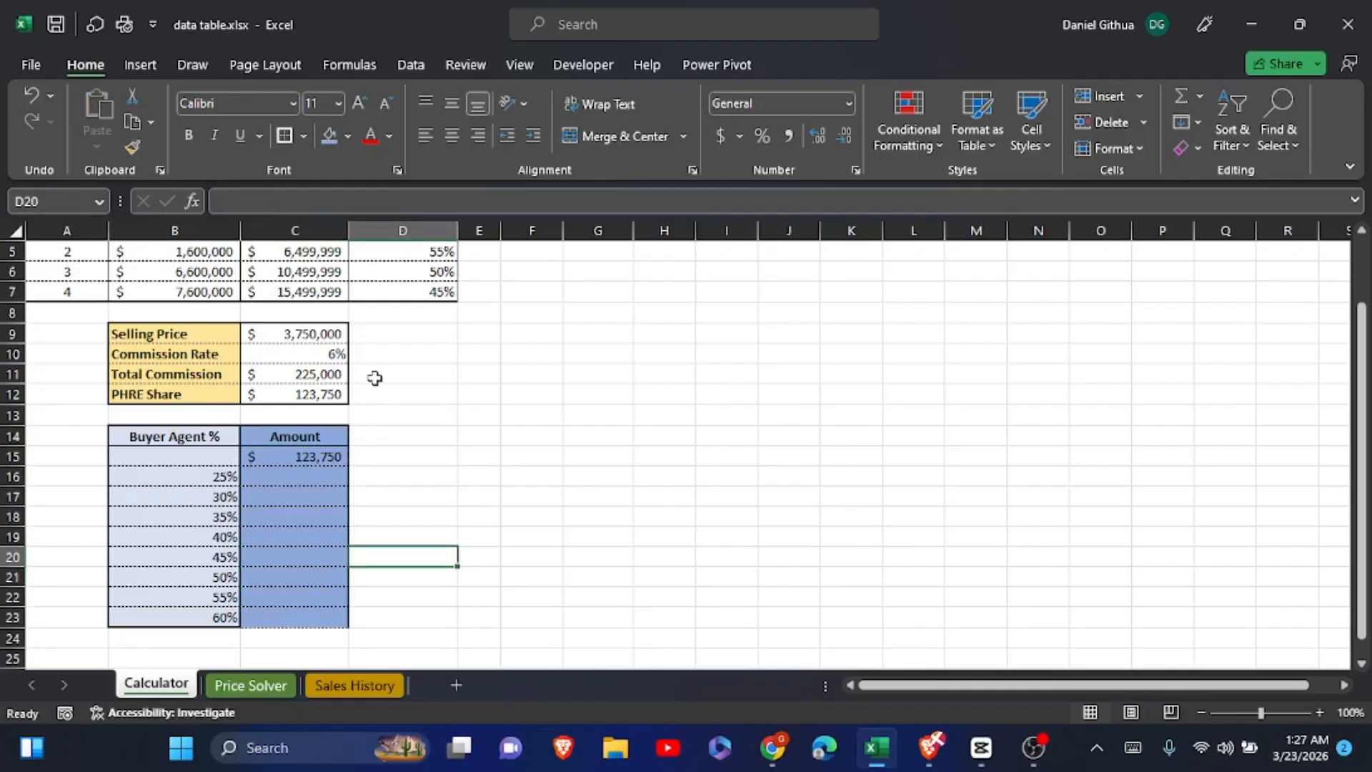
- Reapply Thick Outside Borders around the Buyer Agent % and Amount table, B14:C23
{"action": "left_click_drag", "start_coordinate": [211, 438], "coordinate": [319, 617]}
{"action": "left_click", "coordinate": [285, 136]}
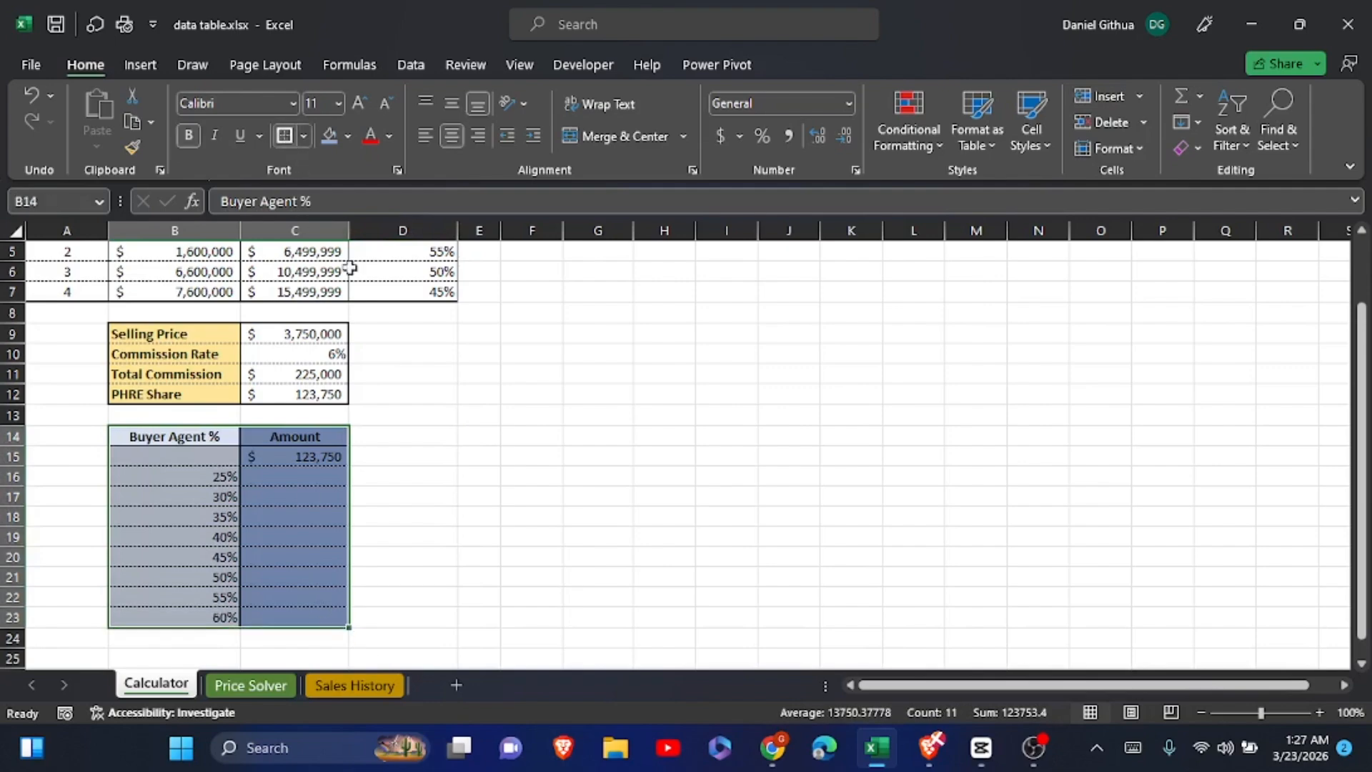
{"action": "left_click", "coordinate": [572, 559]}
- Examine the formula in Amount cell C15 and the cells it refers to, C11 and D5
{"action": "left_click", "coordinate": [286, 455]}
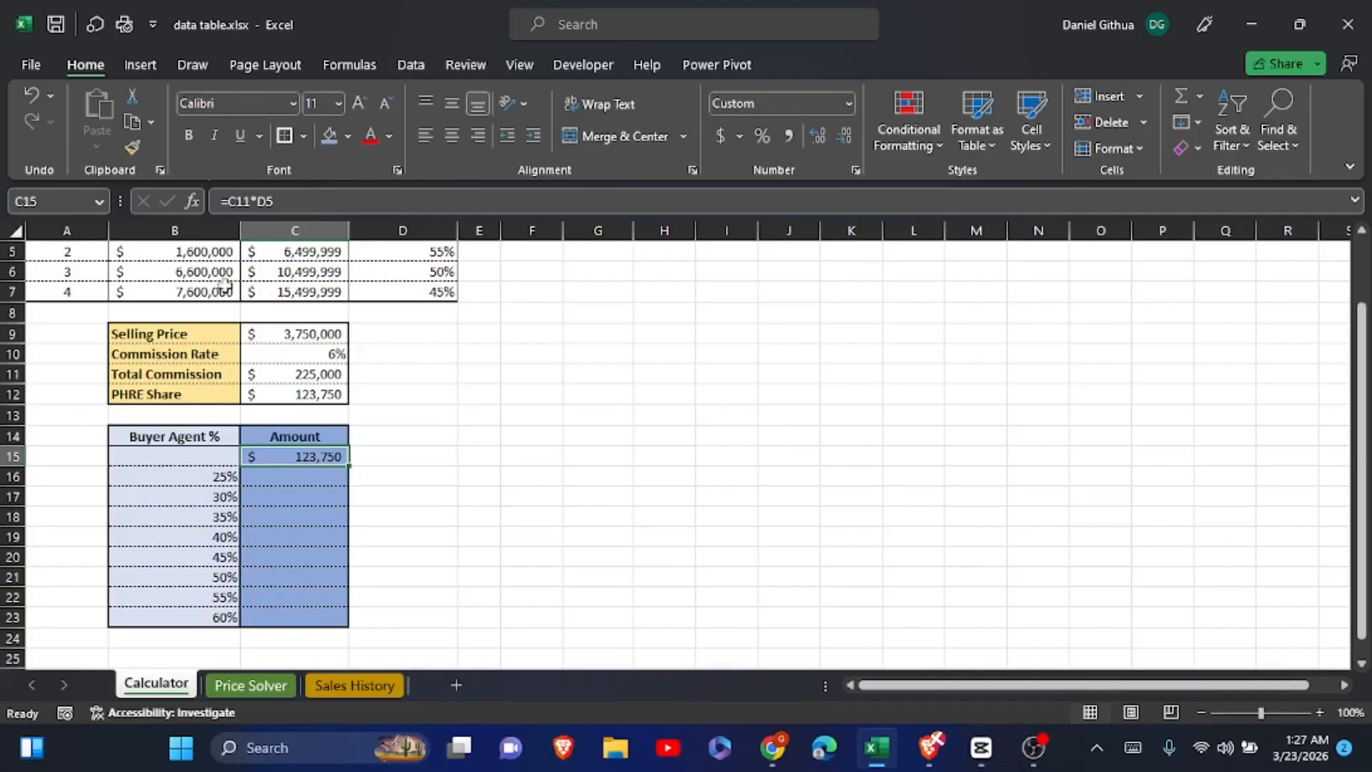
{"action": "left_click", "coordinate": [290, 372]}
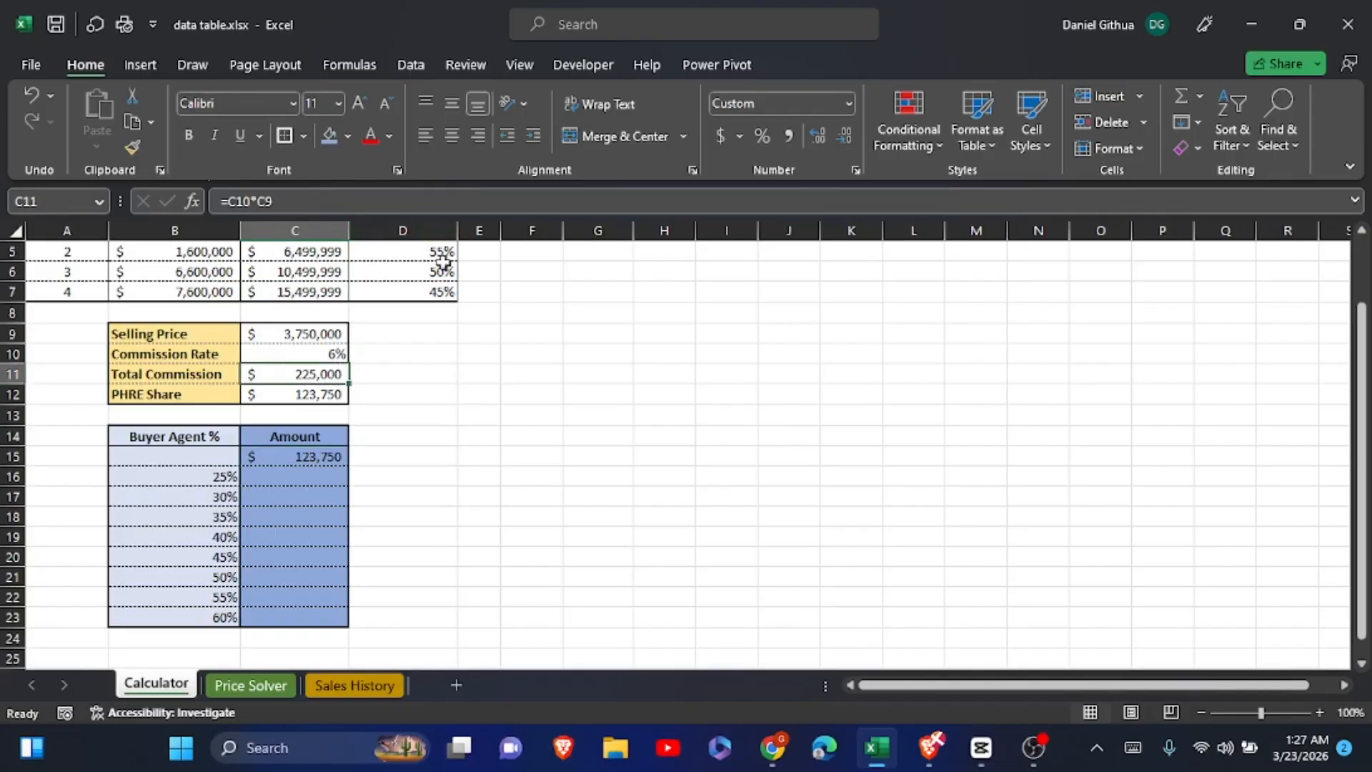
{"action": "left_click", "coordinate": [419, 252]}
{"action": "left_click", "coordinate": [307, 459]}
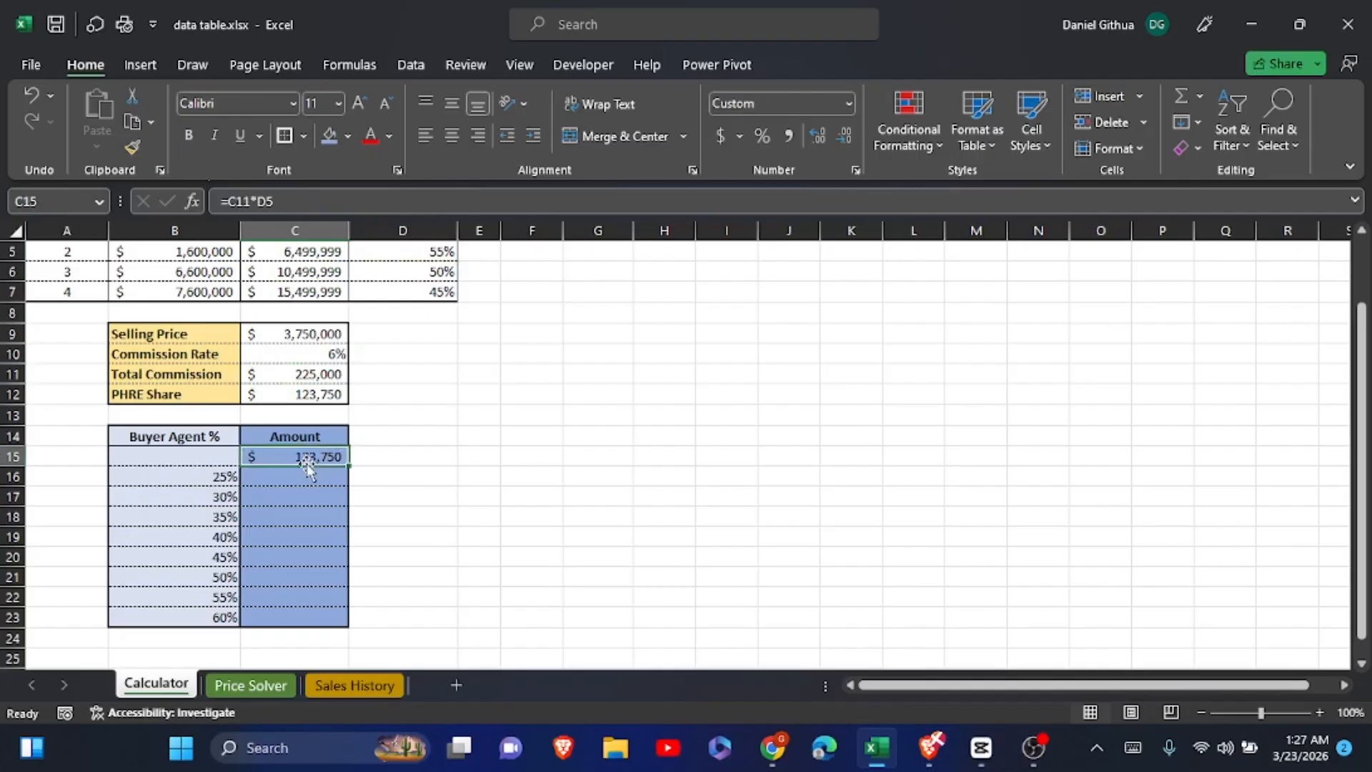
{"action": "left_click", "coordinate": [491, 521]}
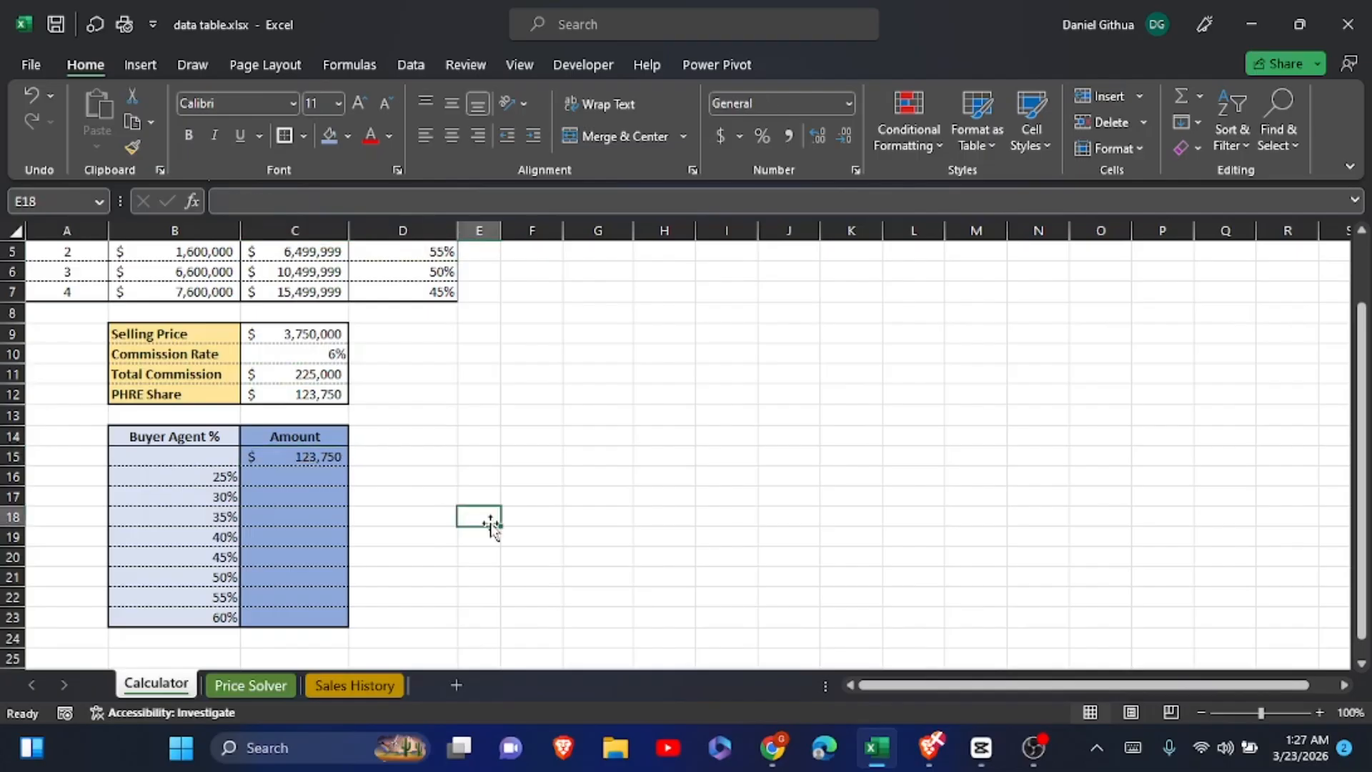
- Create a what-if Data Table over B15:C23 with D5 as the column input cell
{"action": "left_click_drag", "start_coordinate": [202, 457], "coordinate": [311, 622]}
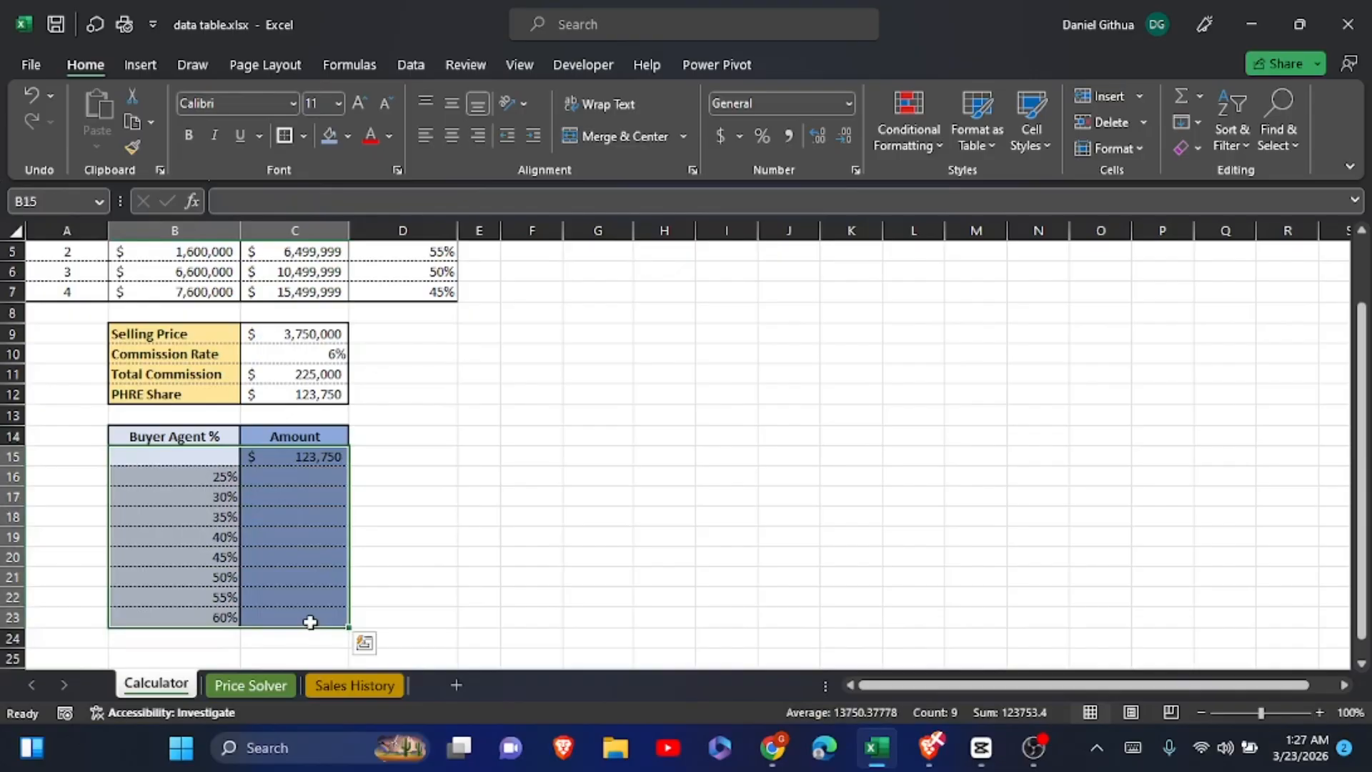
{"action": "left_click", "coordinate": [411, 65]}
{"action": "left_click", "coordinate": [993, 150]}
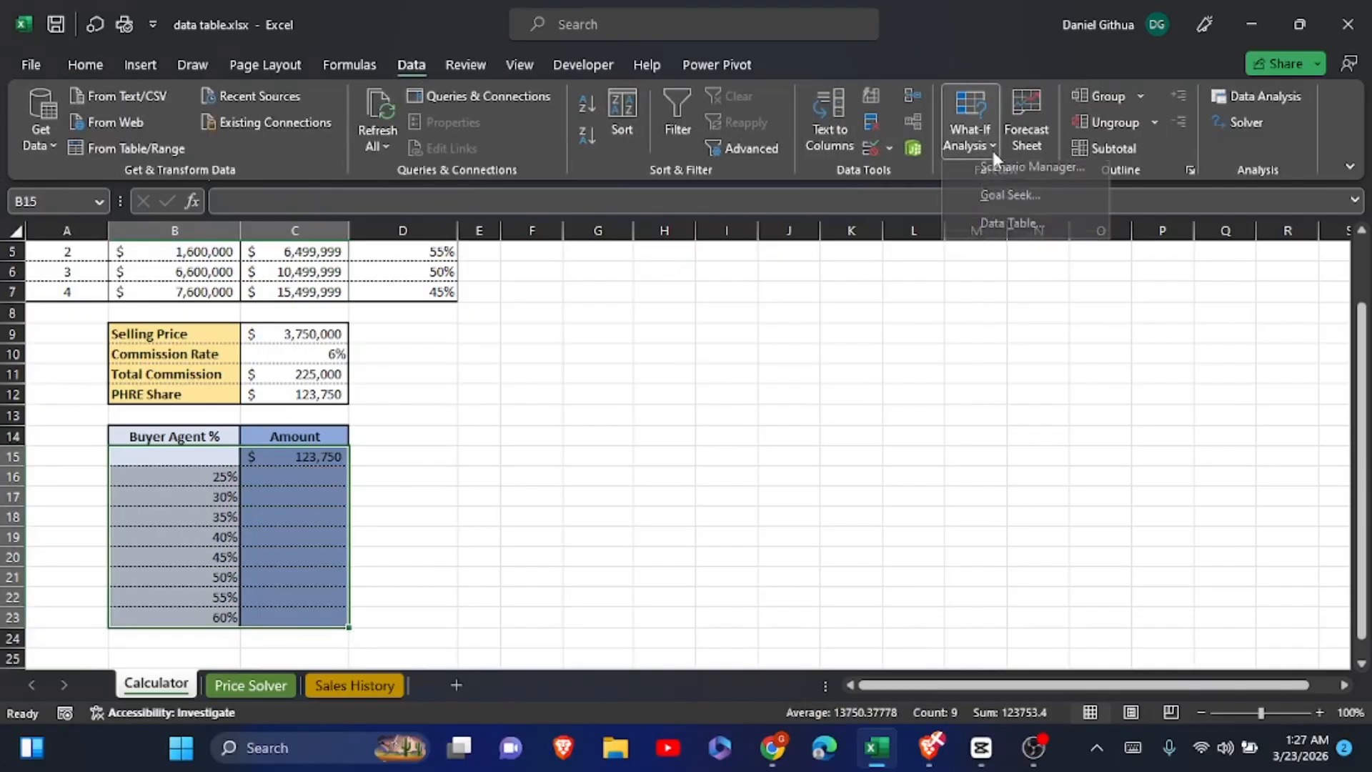
{"action": "left_click", "coordinate": [1011, 224]}
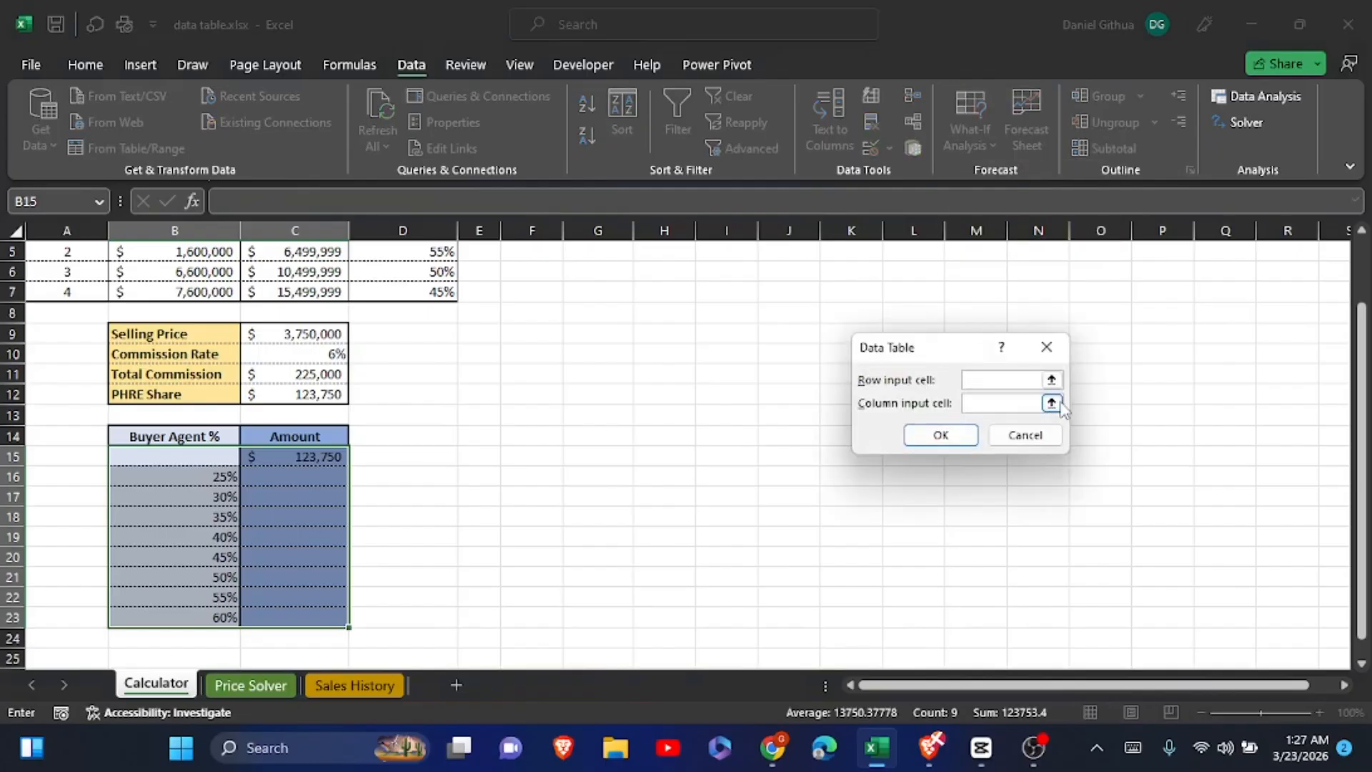
{"action": "left_click", "coordinate": [1051, 403]}
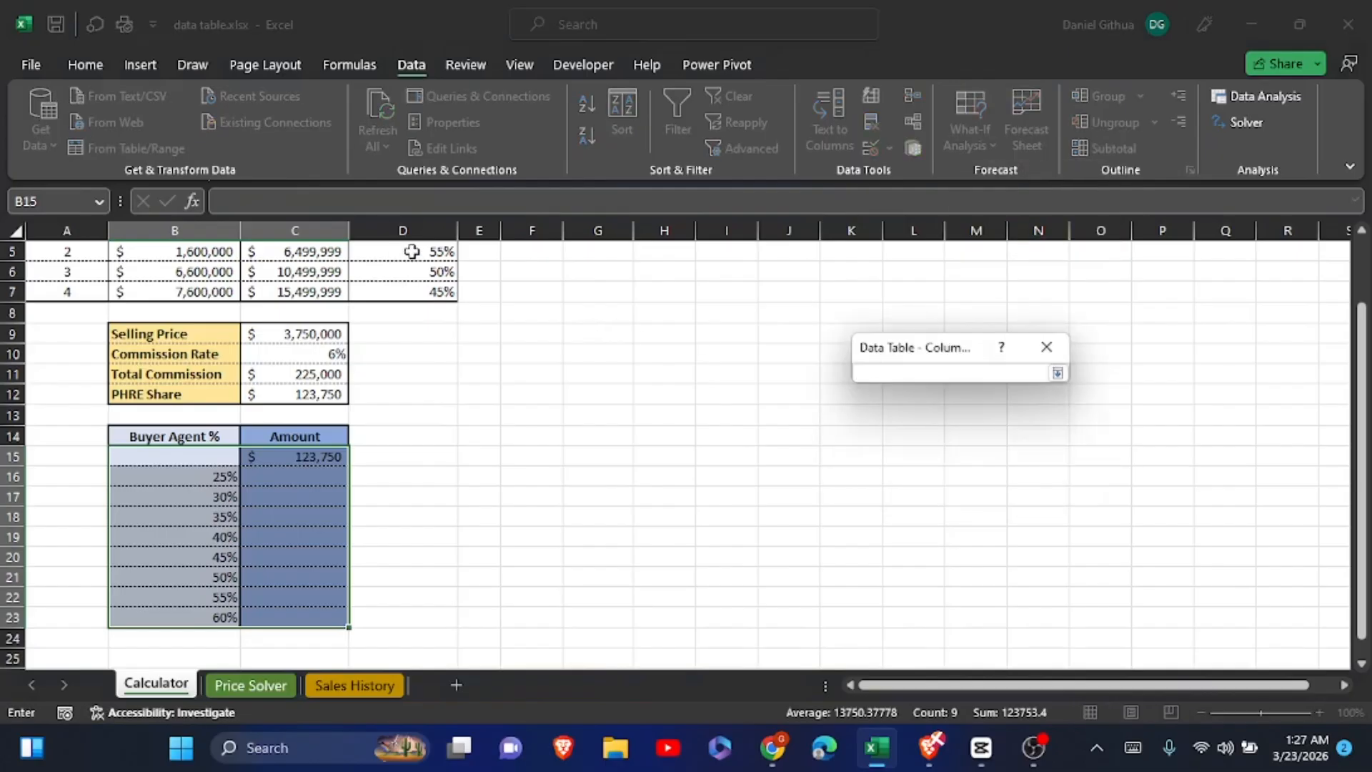
{"action": "left_click", "coordinate": [412, 252]}
{"action": "left_click", "coordinate": [1058, 372]}
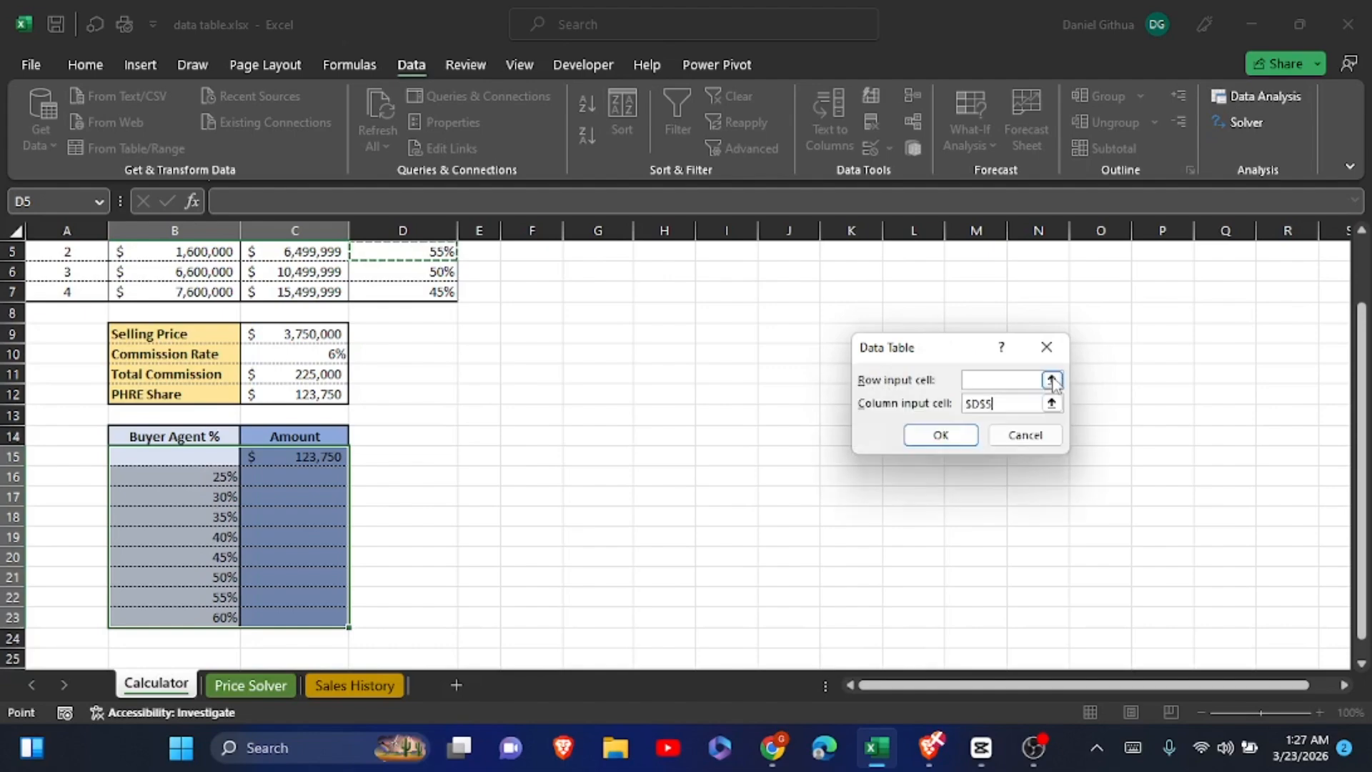